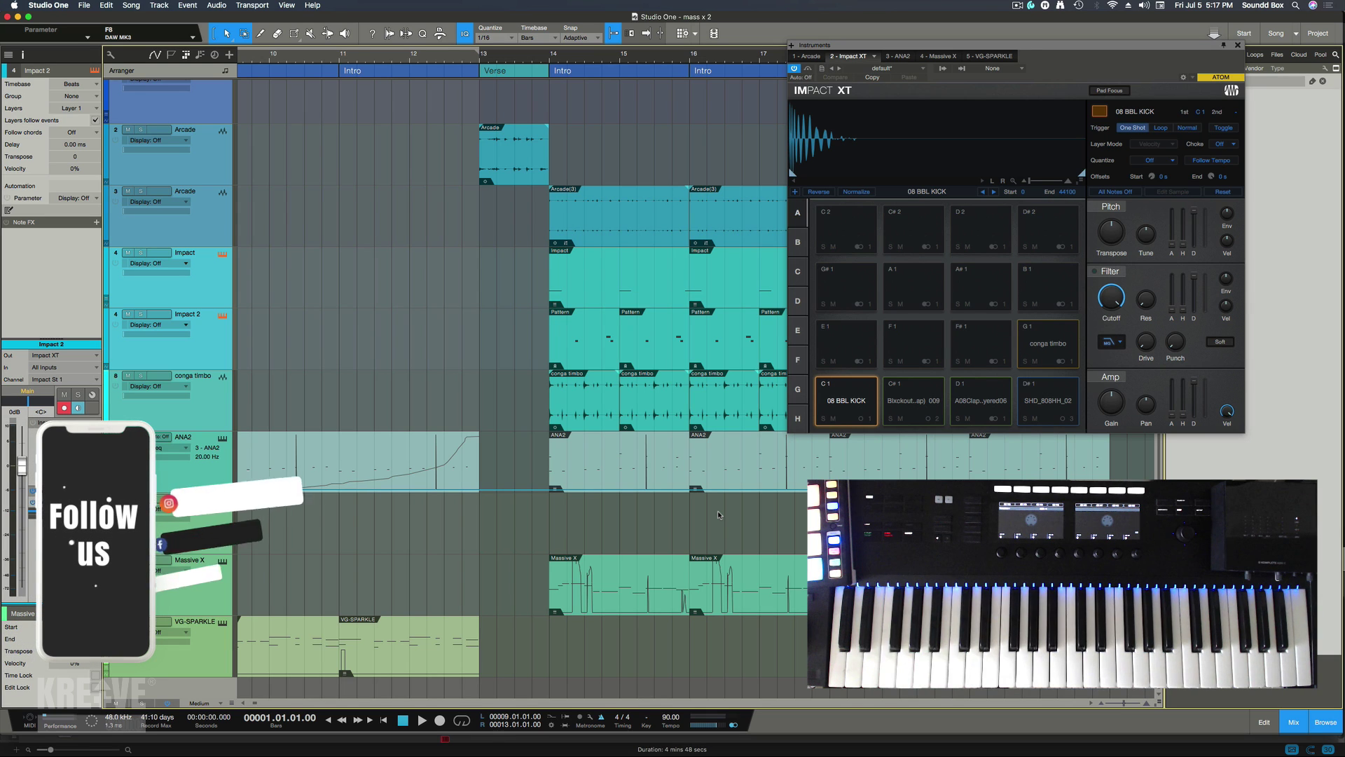
- Play, stop and replay the song, then engage recording several times, ending with a count-in
key("space")
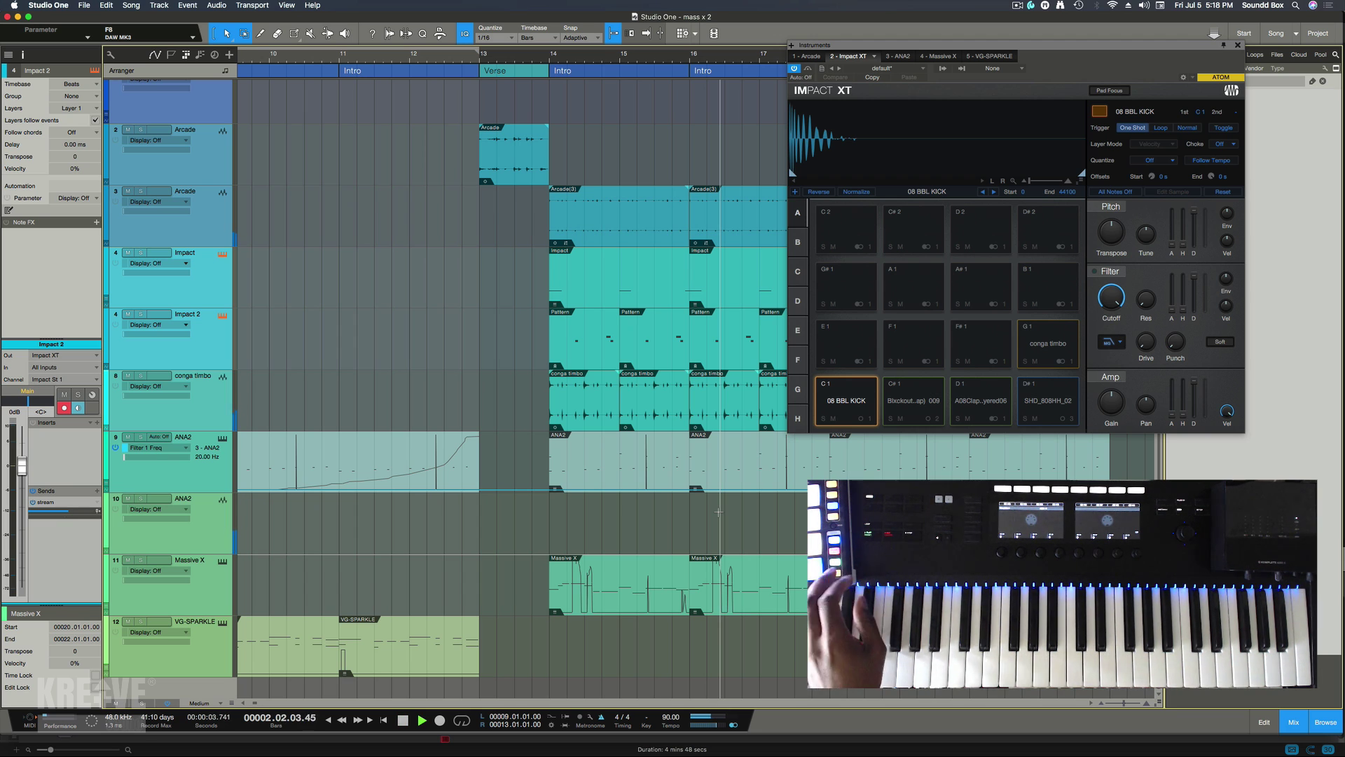
key("space")
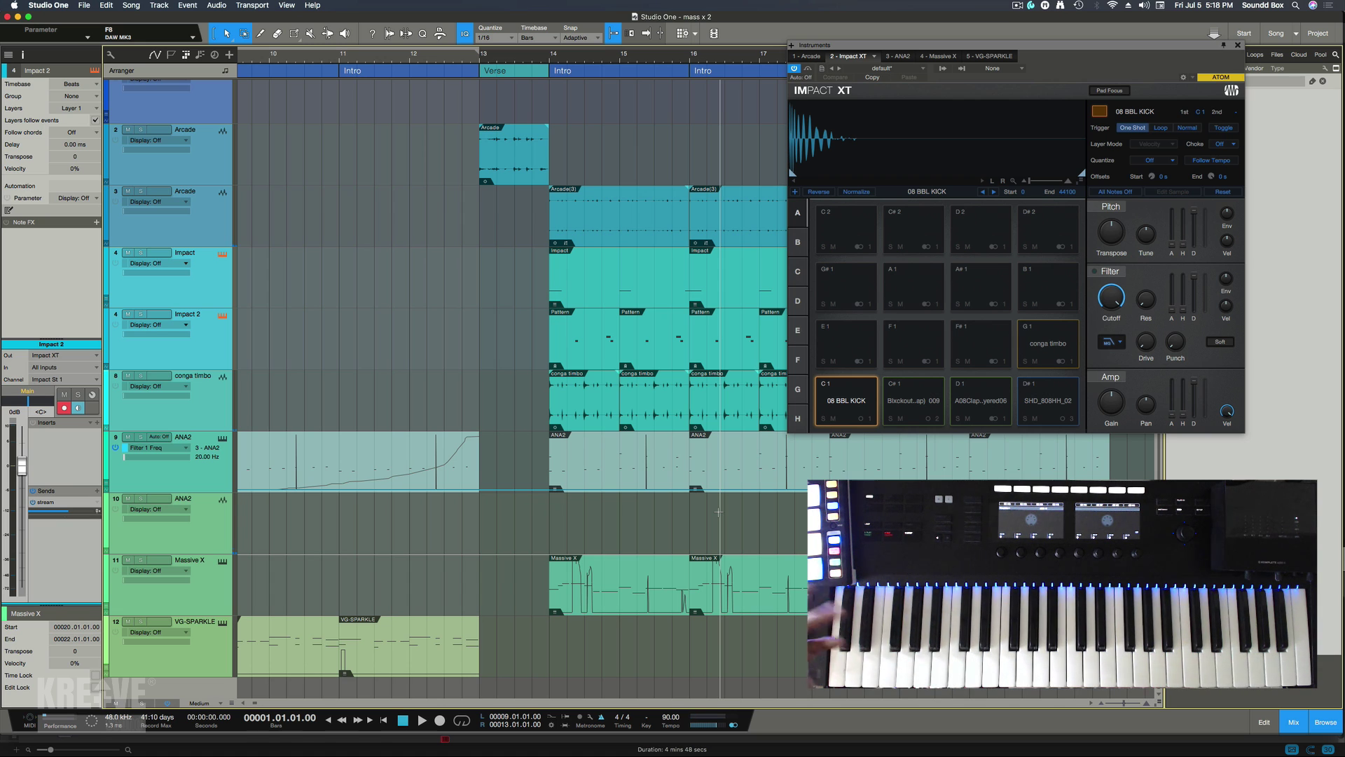
key("space")
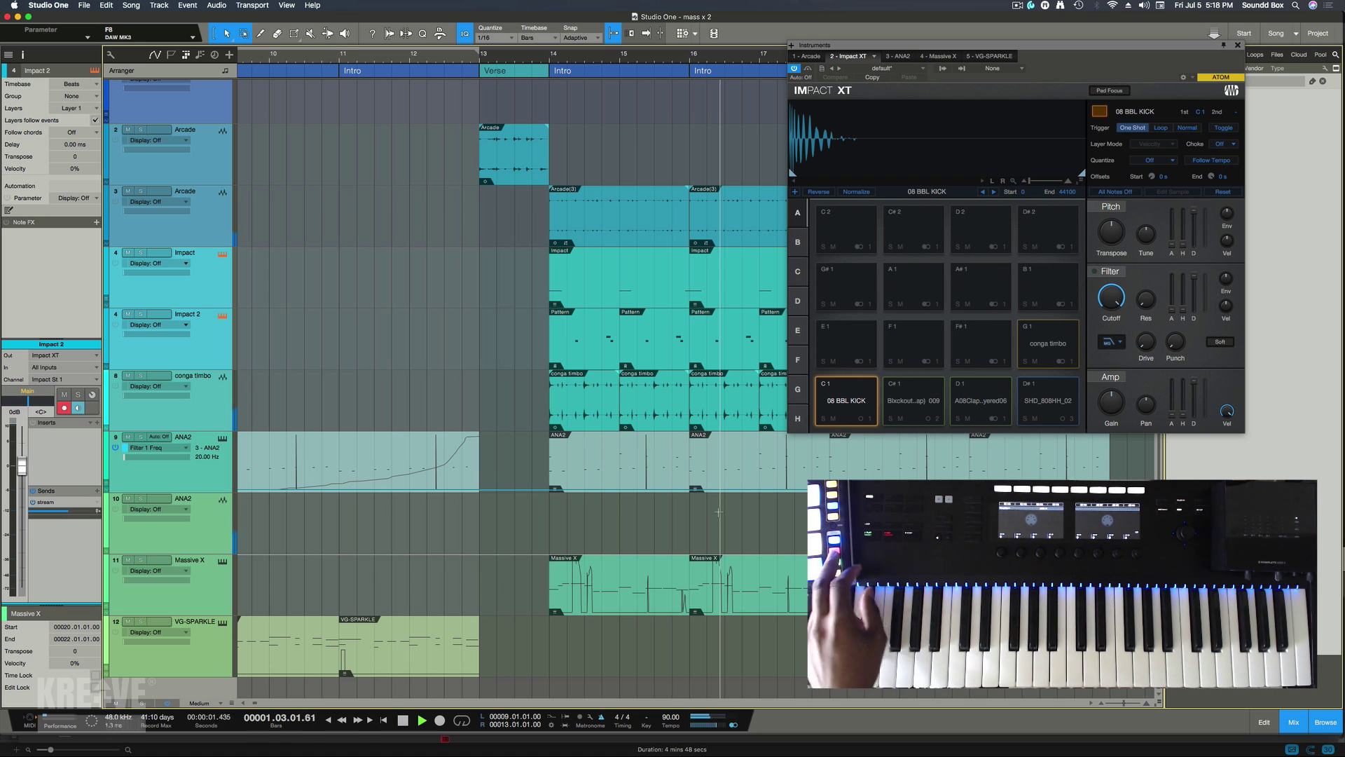
key("KP_Multiply")
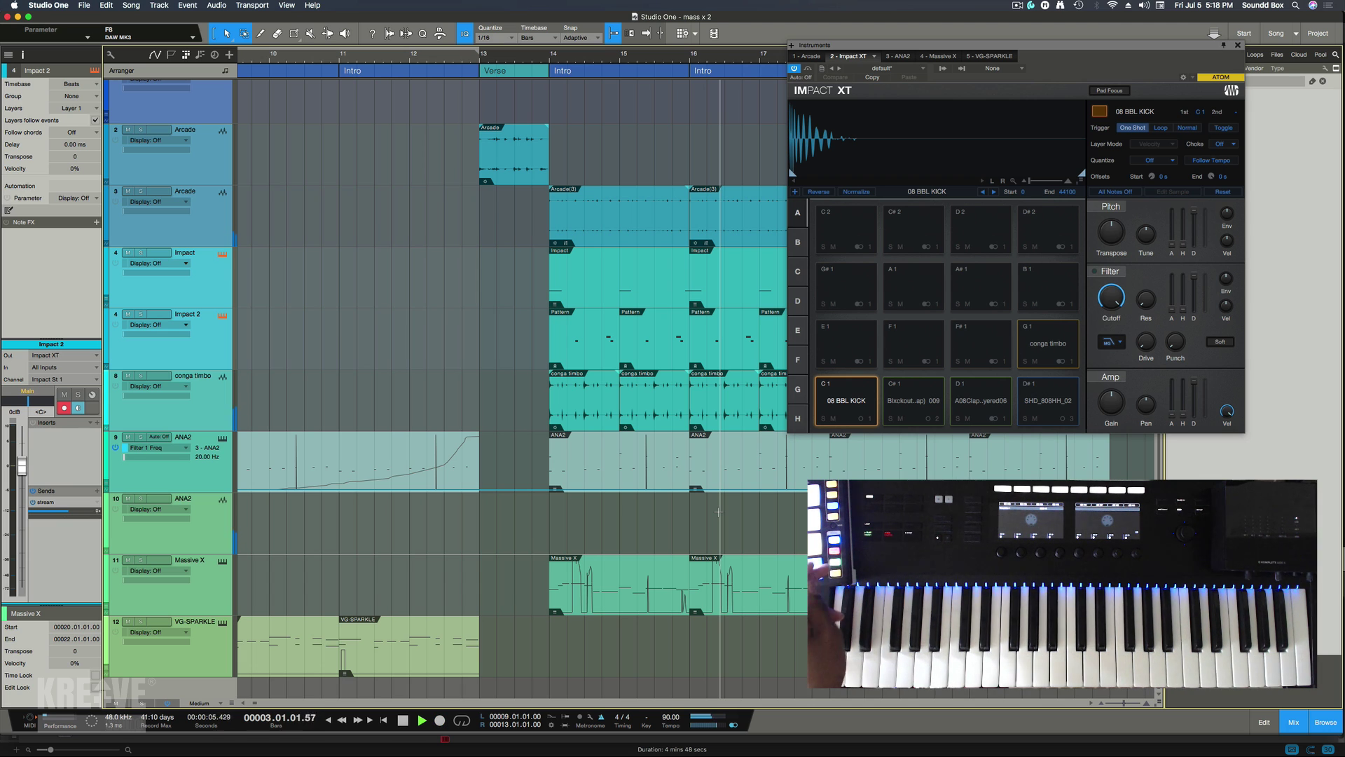
key("space")
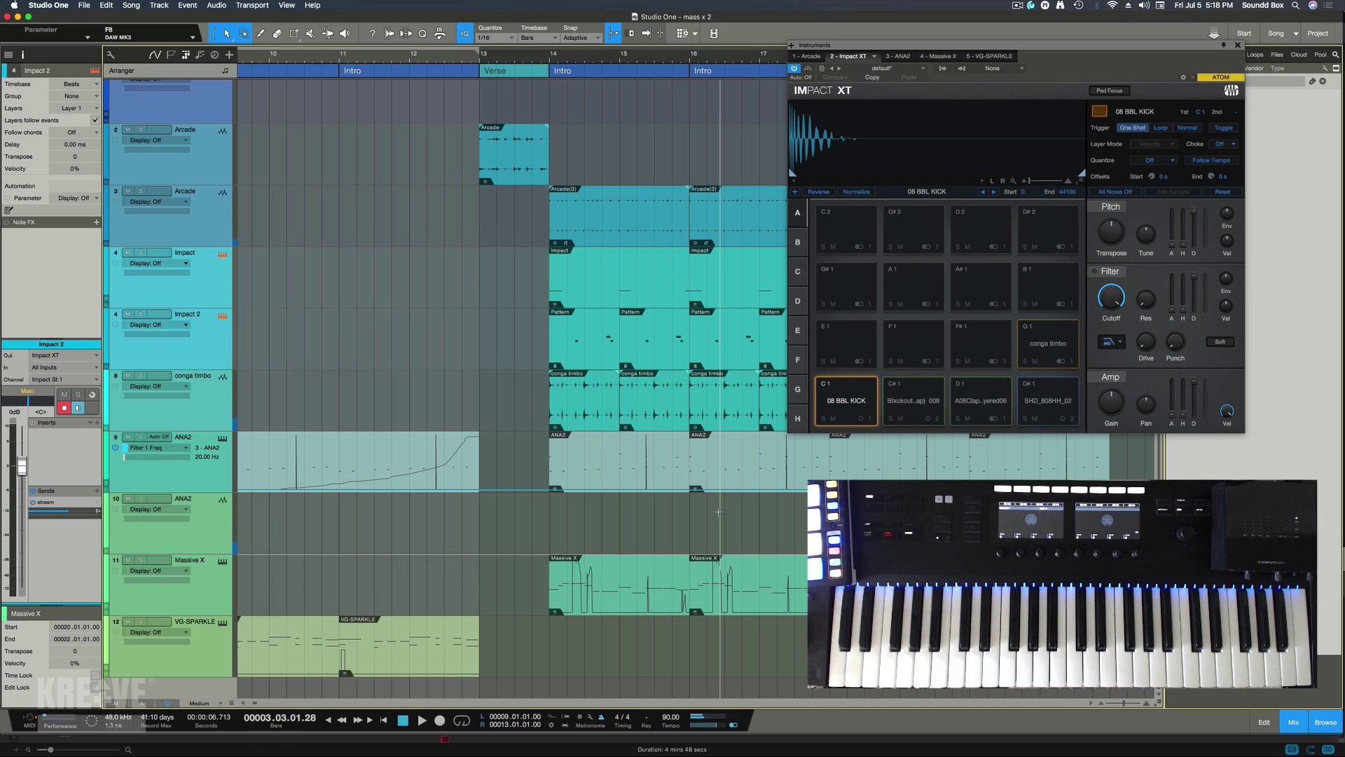
key("KP_Multiply")
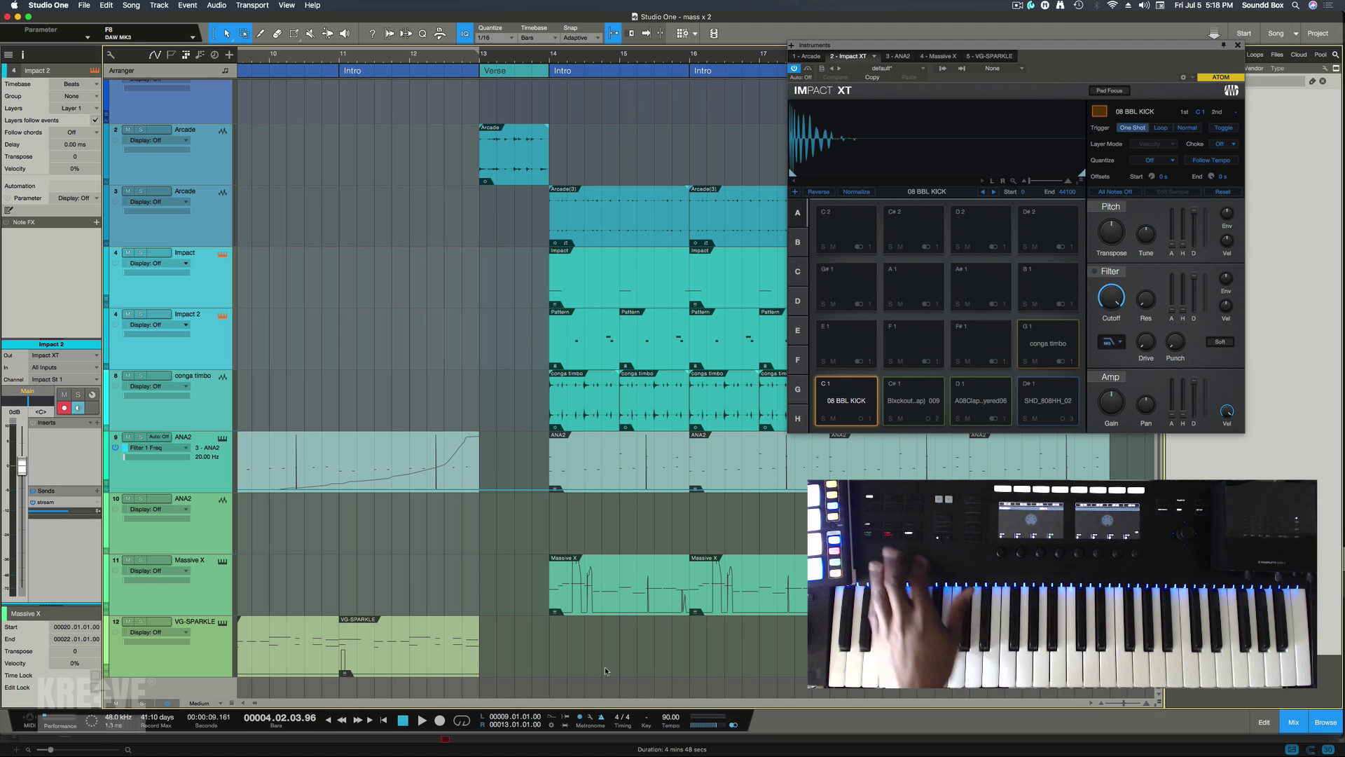
key("KP_Multiply")
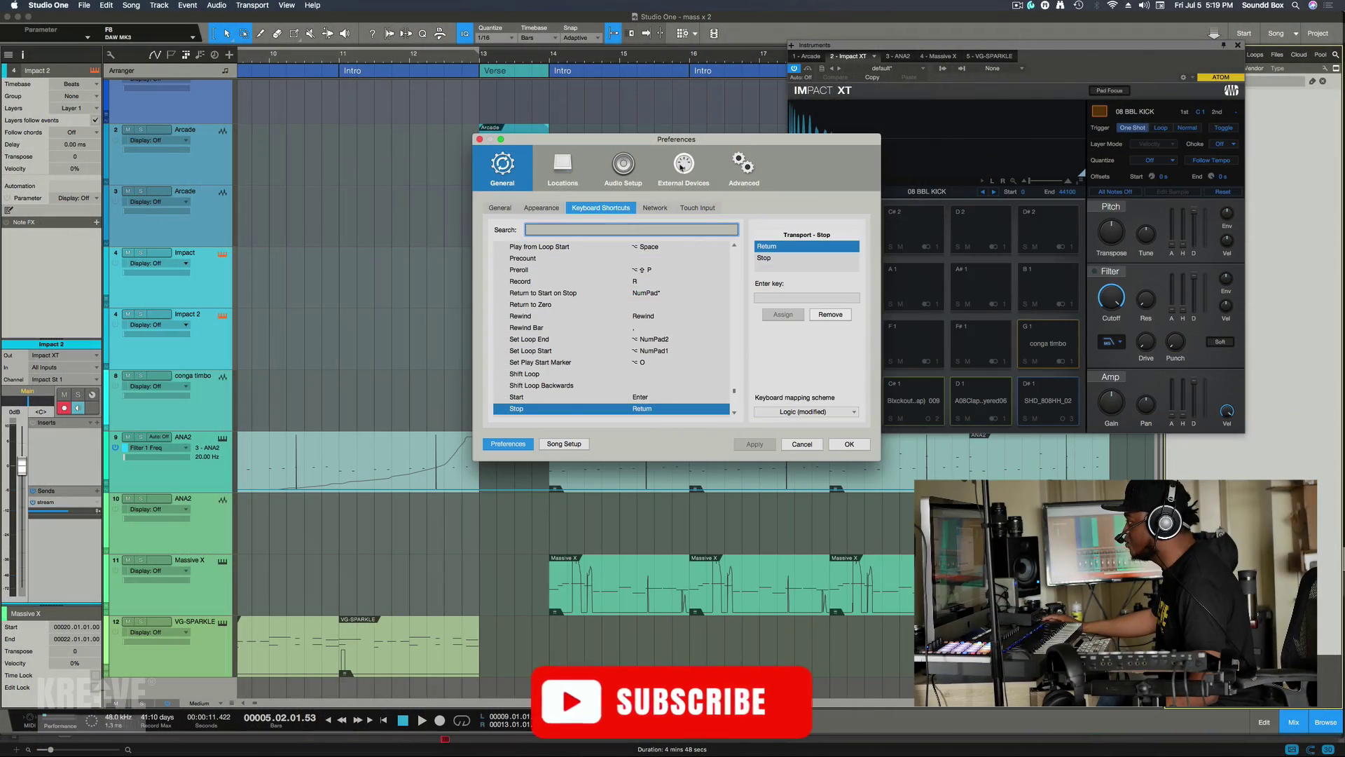
- Show the External Devices settings and start adding a new device
left_click(682, 166)
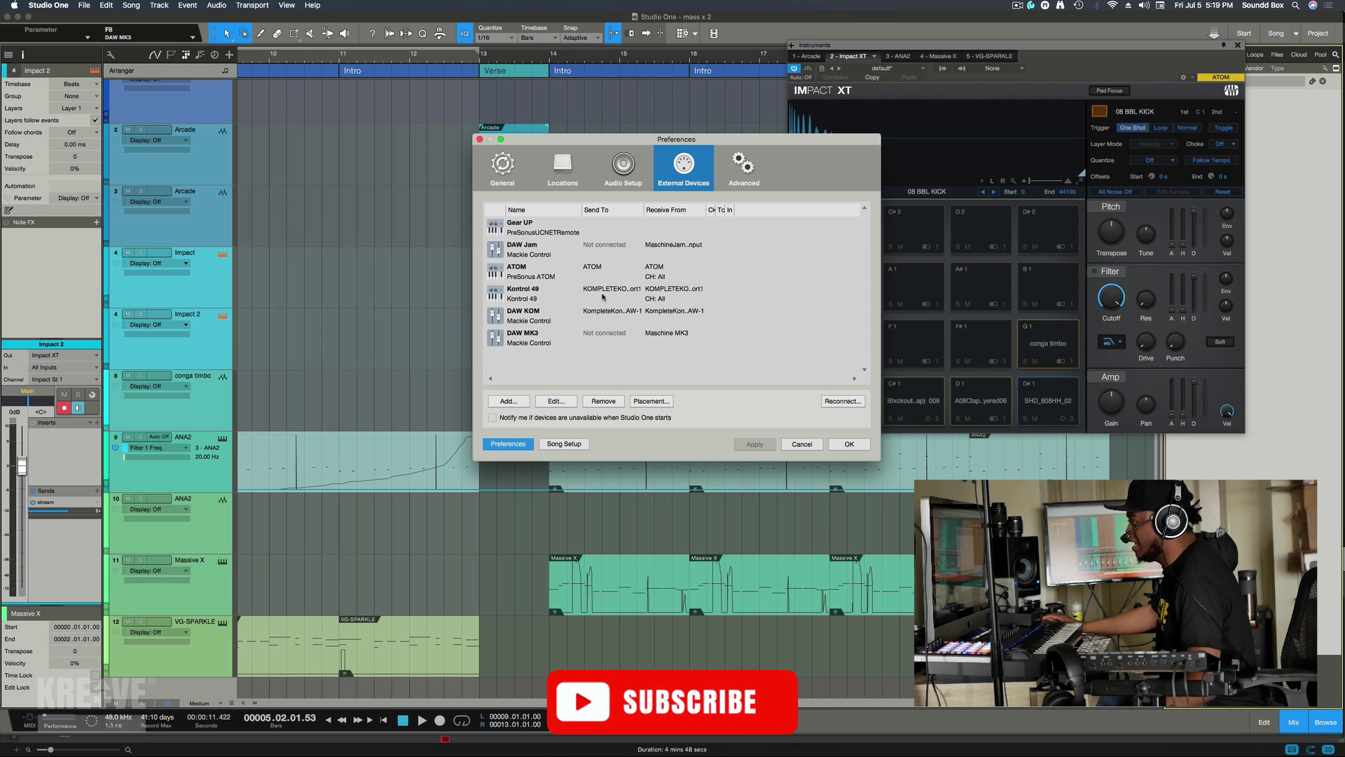
left_click(508, 401)
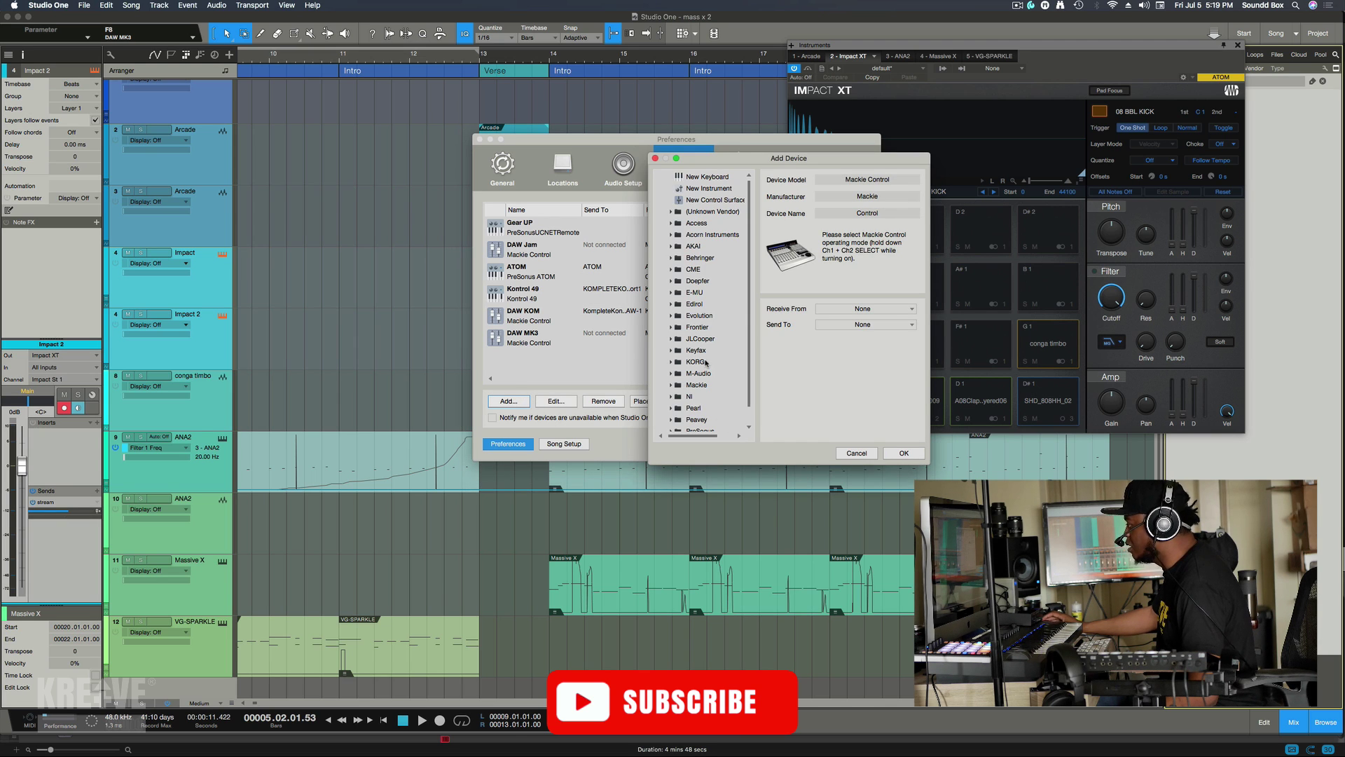
scroll(706, 362, "down", 2)
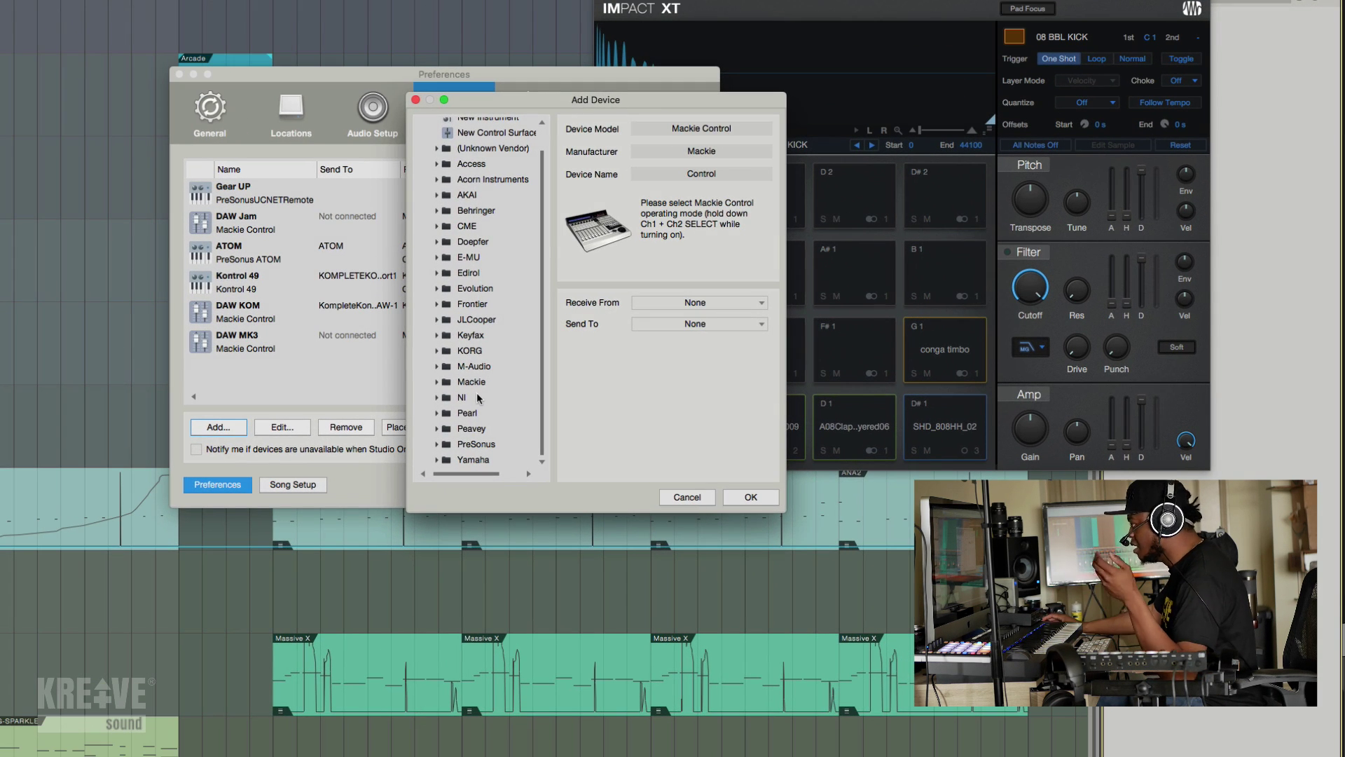
scroll(476, 290, "up", 2)
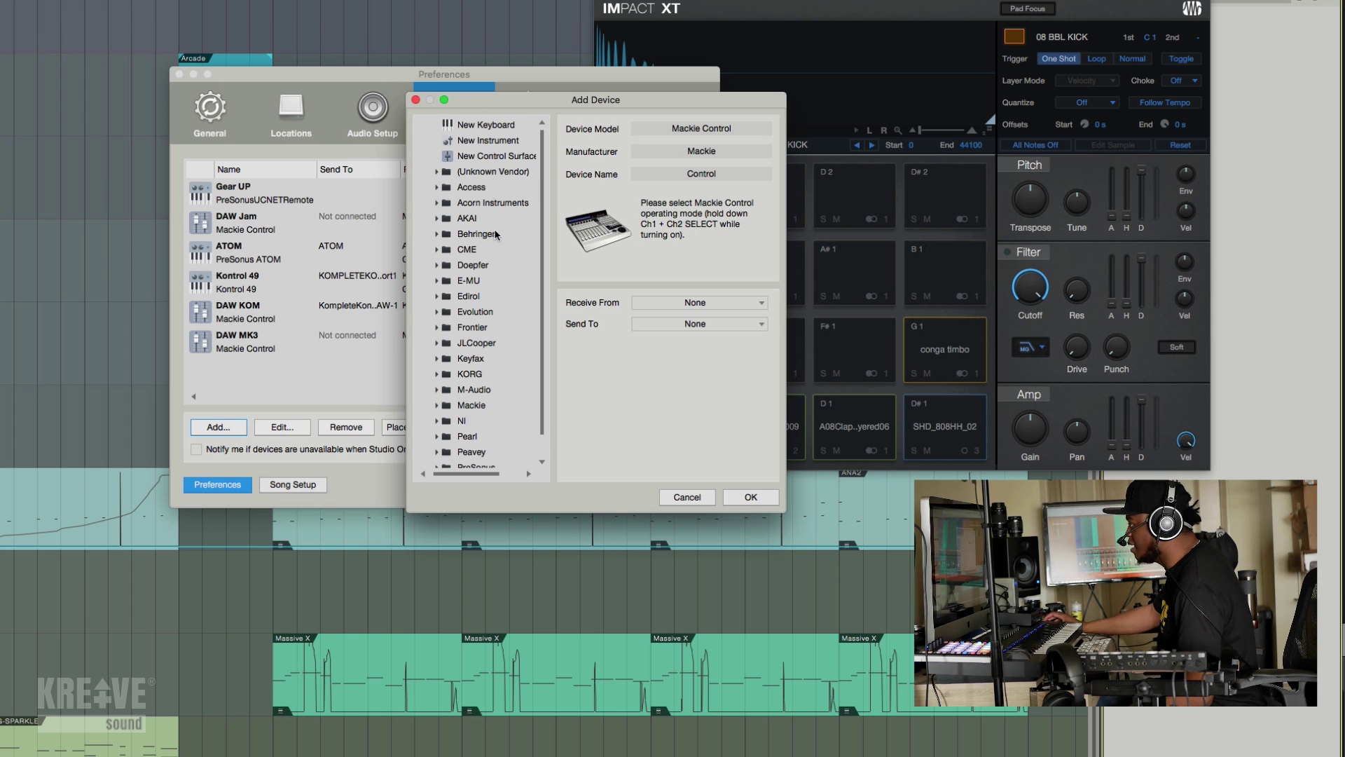
- Pick New Keyboard, check its Receive From inputs leaving None, then cancel the new device
left_click(484, 127)
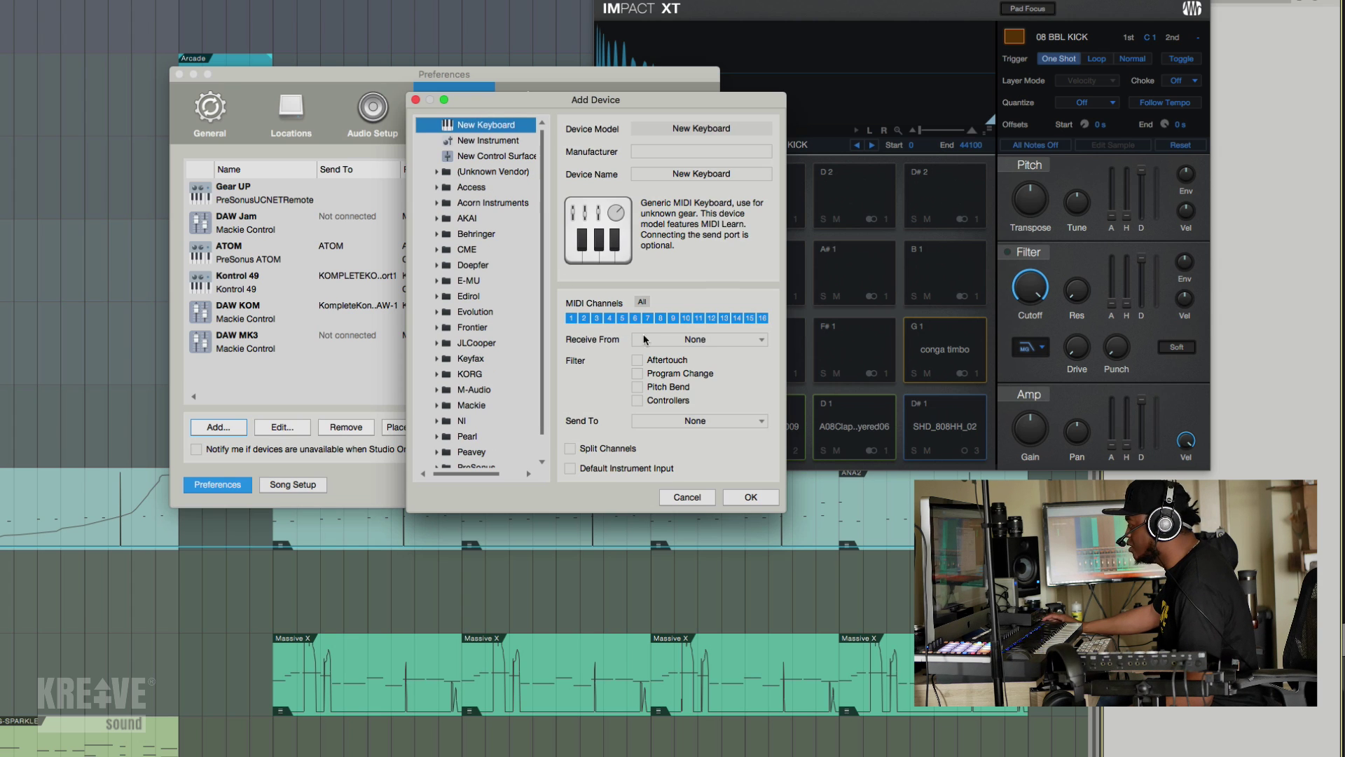
left_click(706, 340)
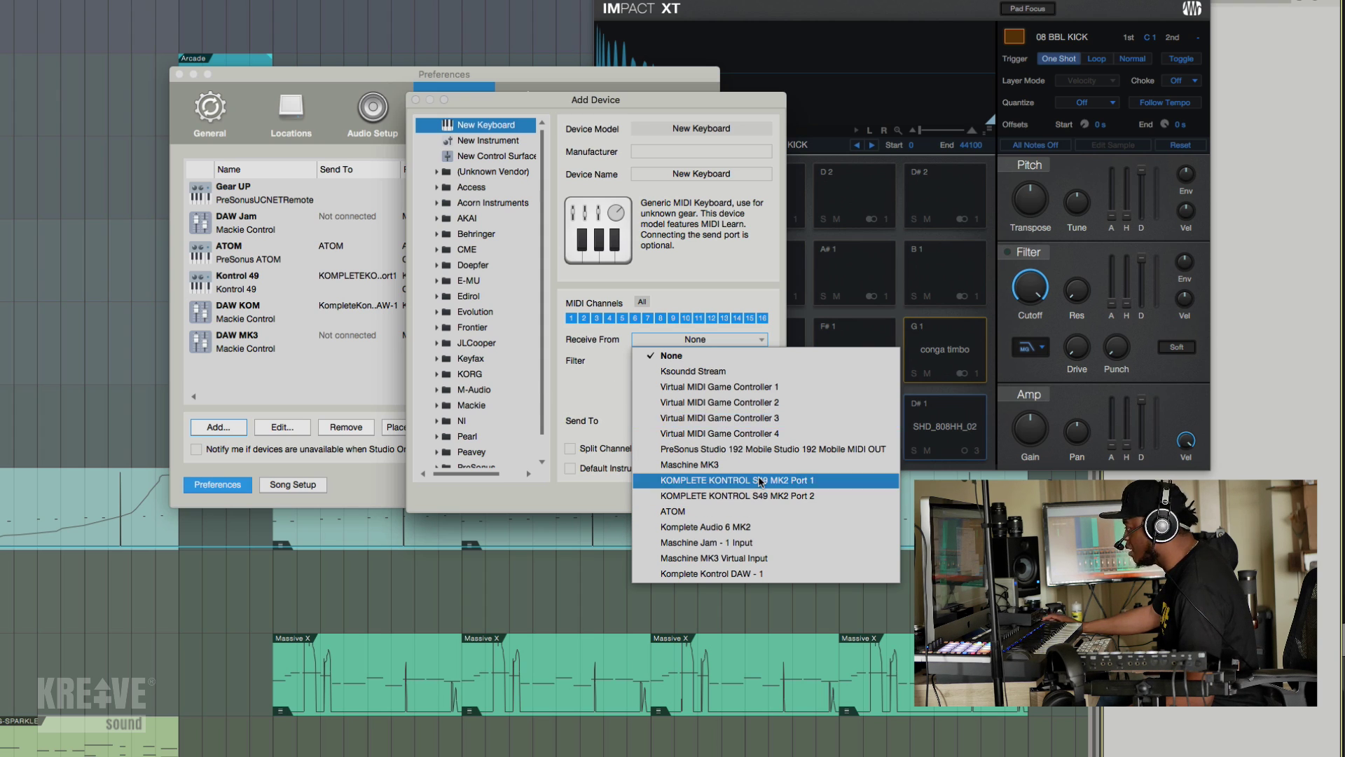
left_click(592, 384)
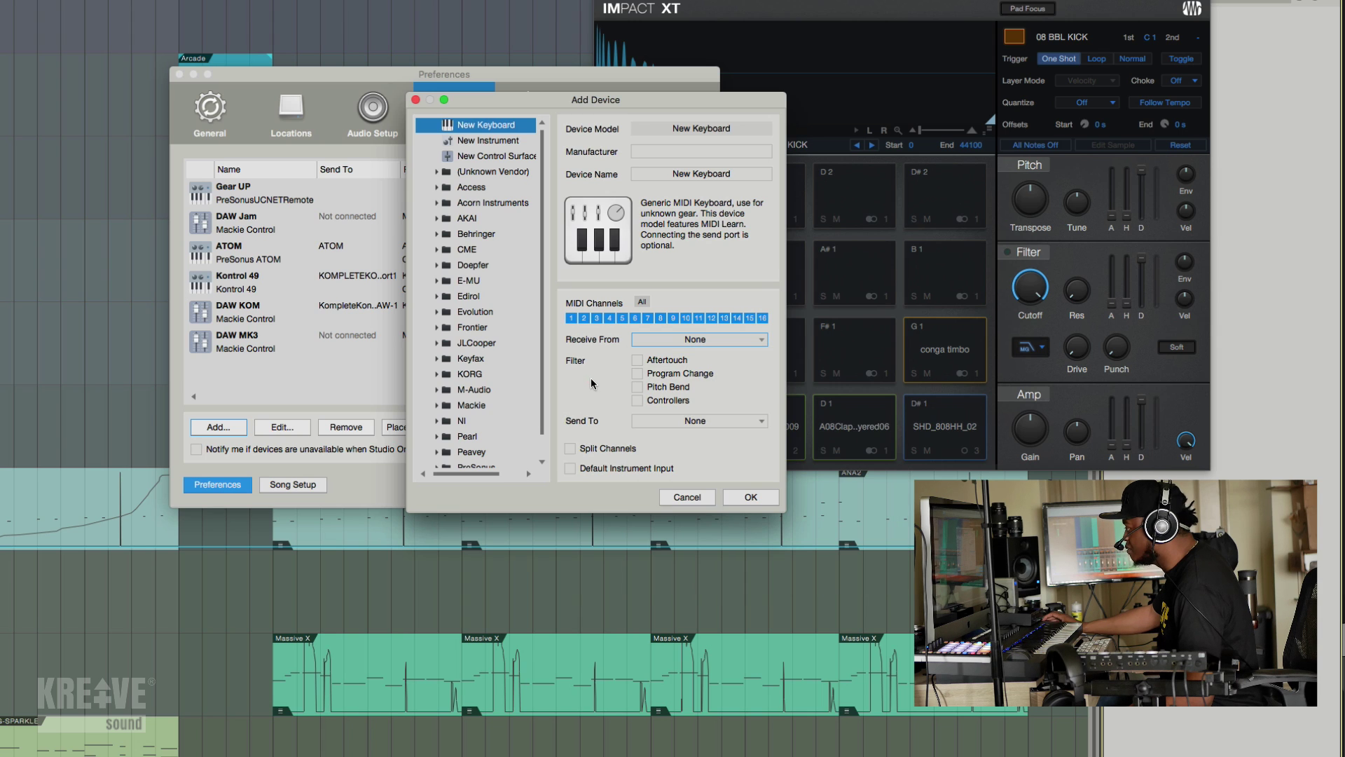
left_click(678, 493)
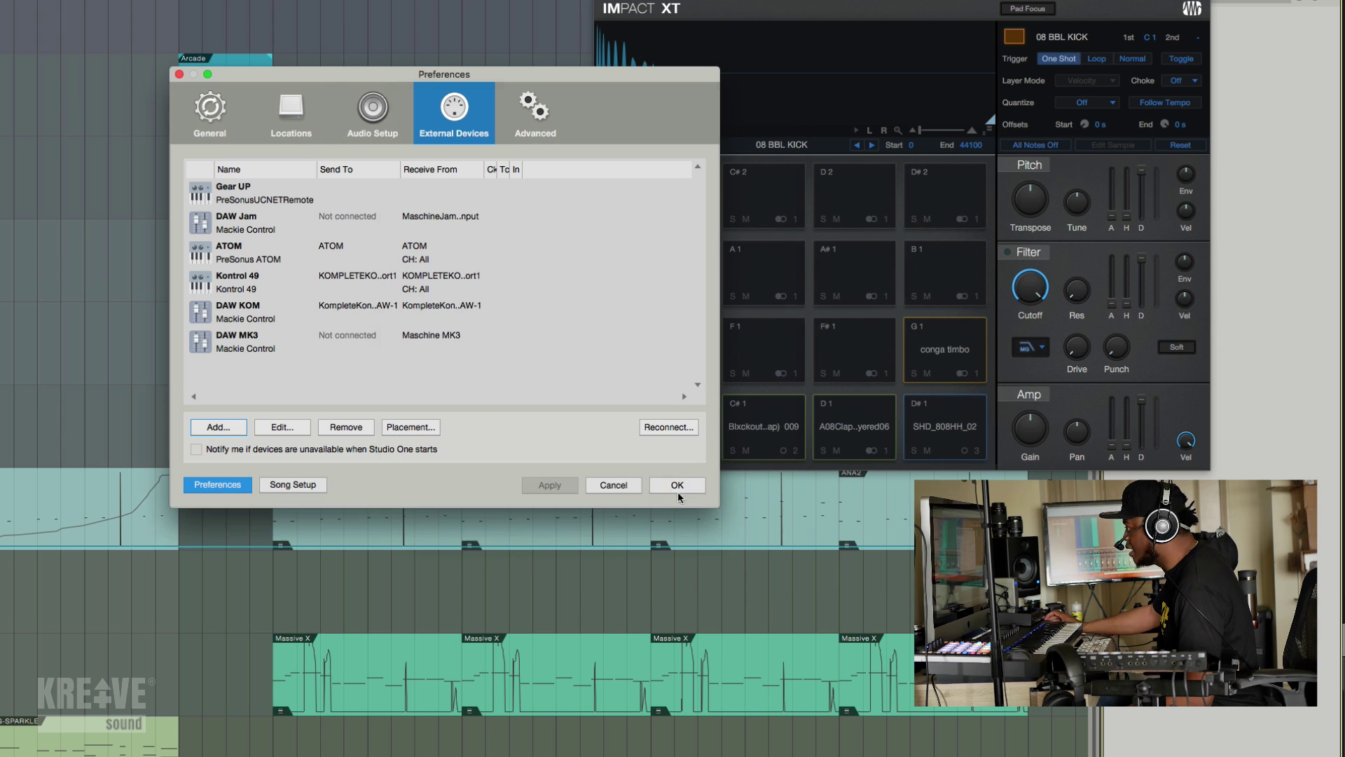
- Inspect the Kontrol 49 device's input and output ports unchanged, and toggle All MIDI channels off and on
double_click(258, 280)
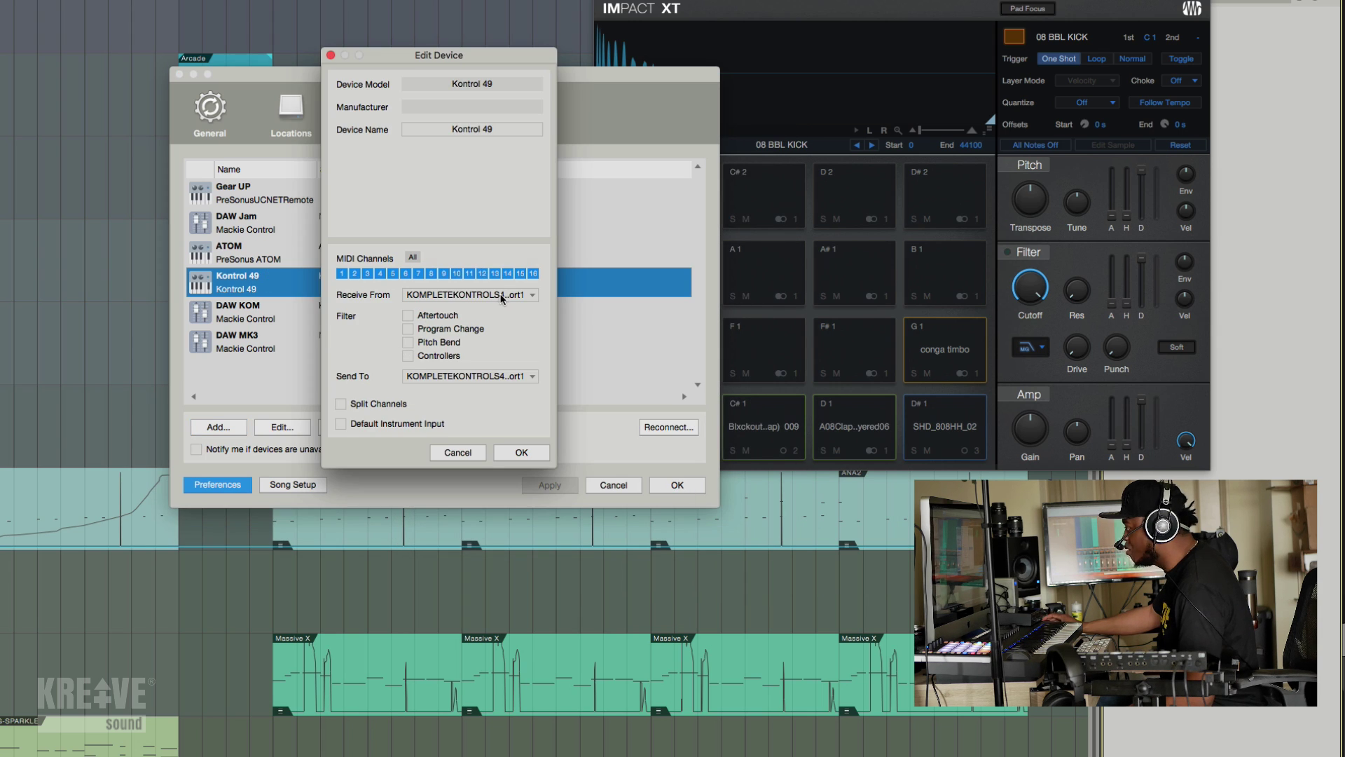
left_click(501, 296)
key("Escape")
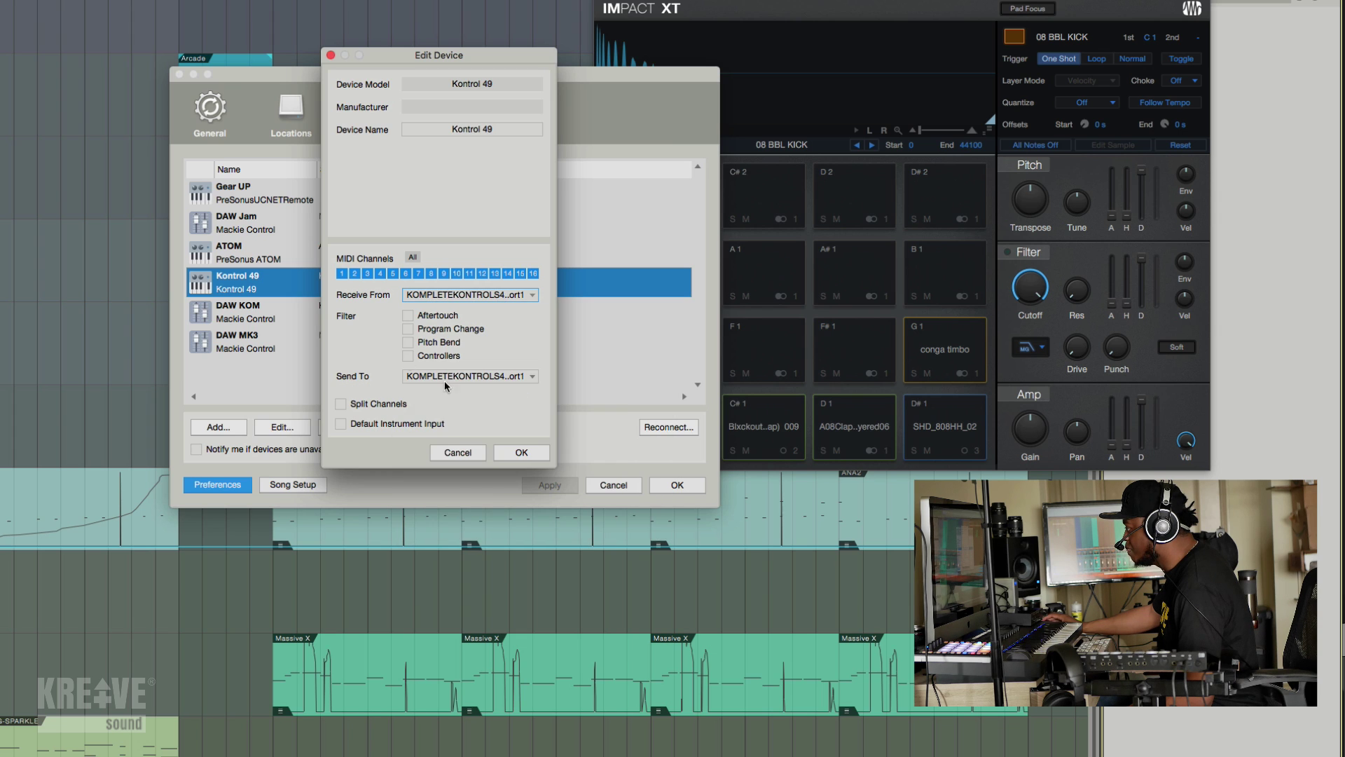
left_click(482, 378)
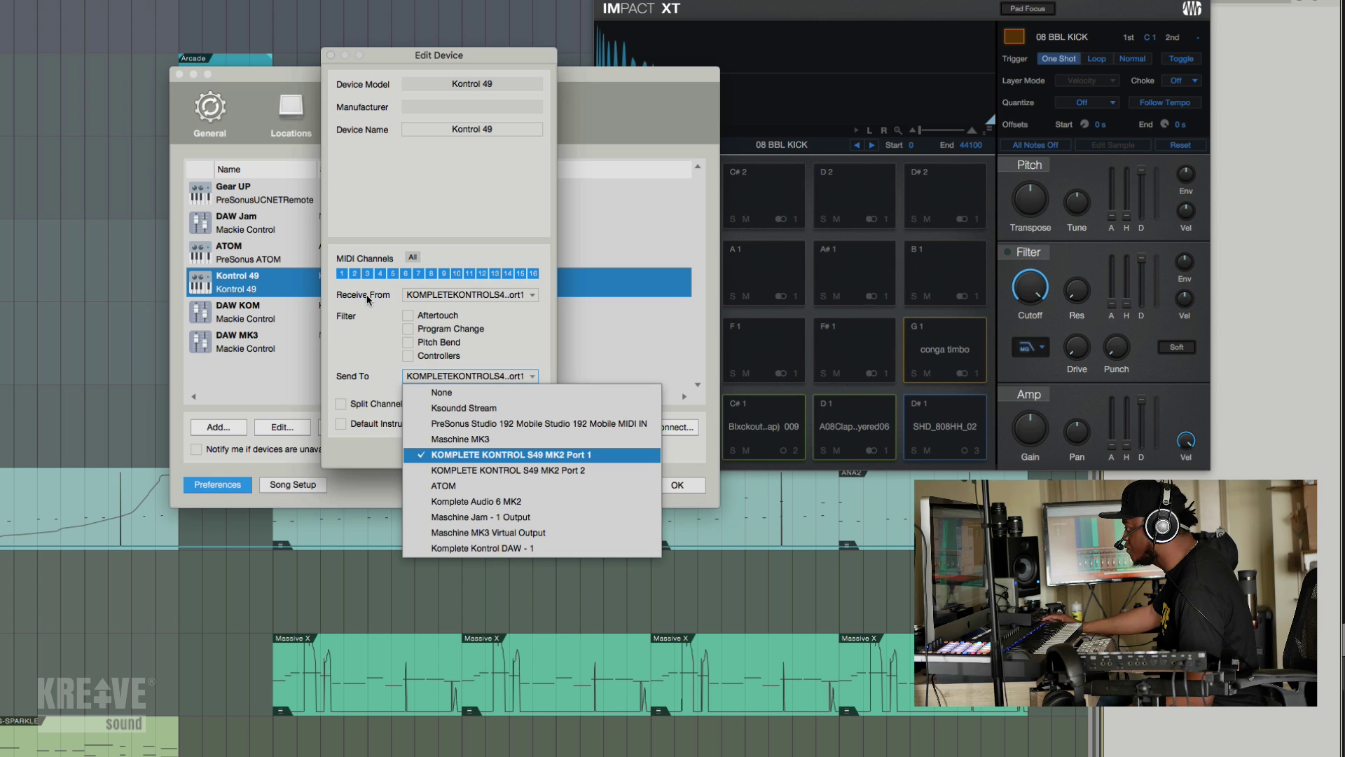
key("Escape")
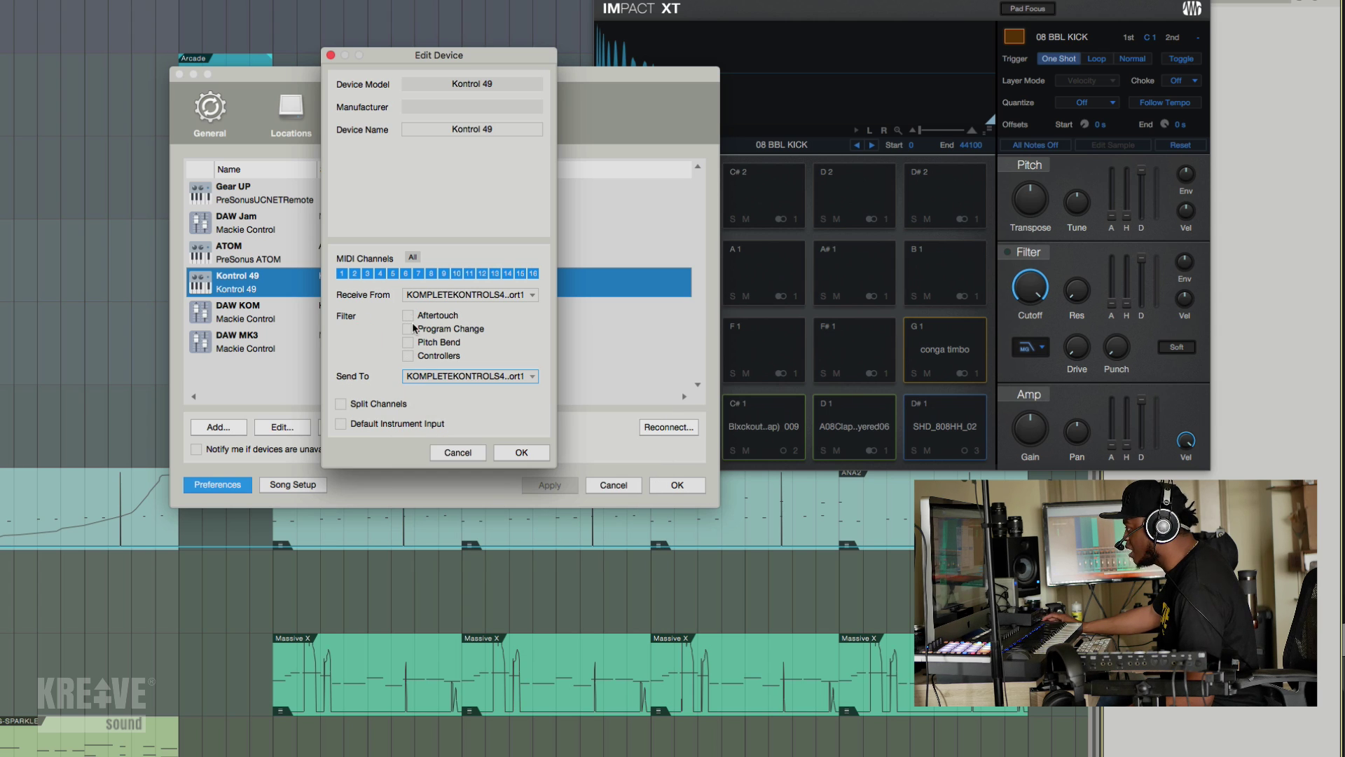
left_click(413, 258)
left_click(413, 258)
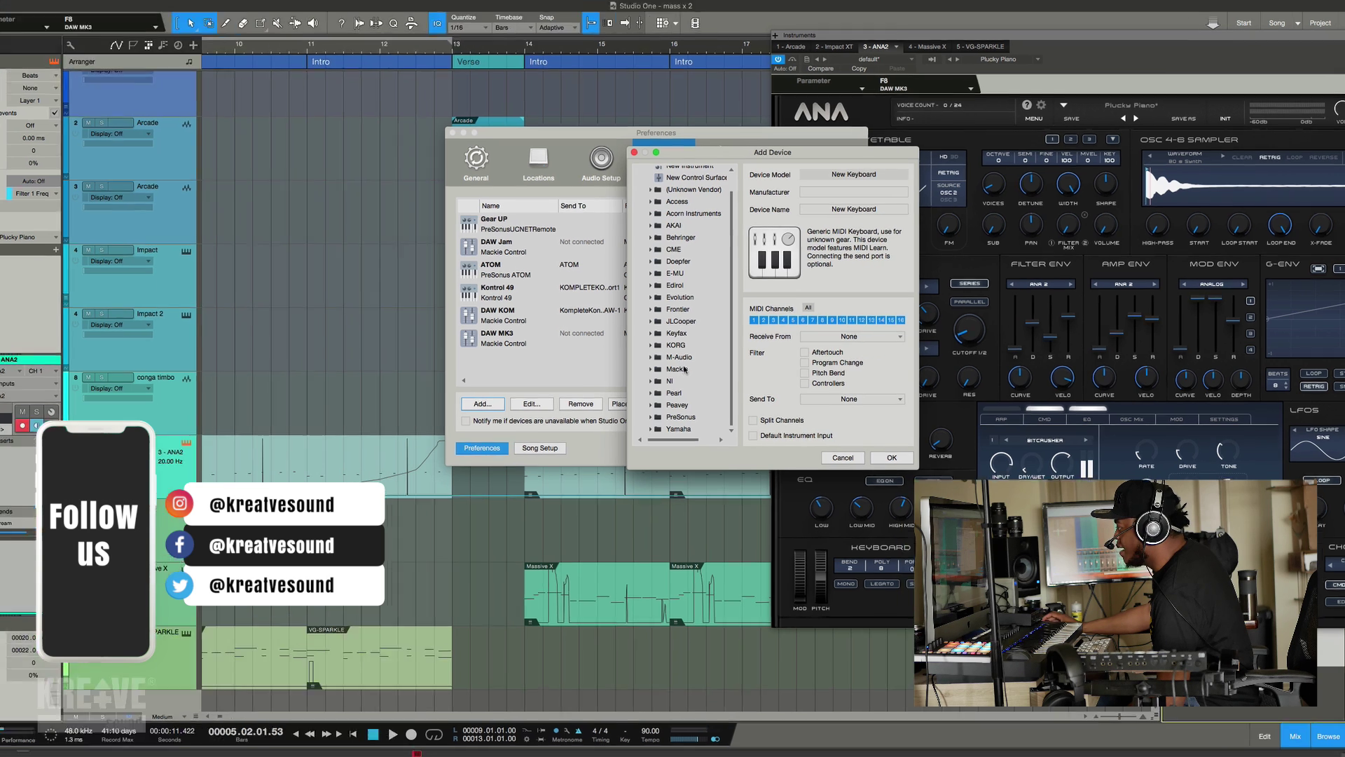
- Choose Mackie Control as the device model, leaving Receive From and Send To at None
left_click(697, 367)
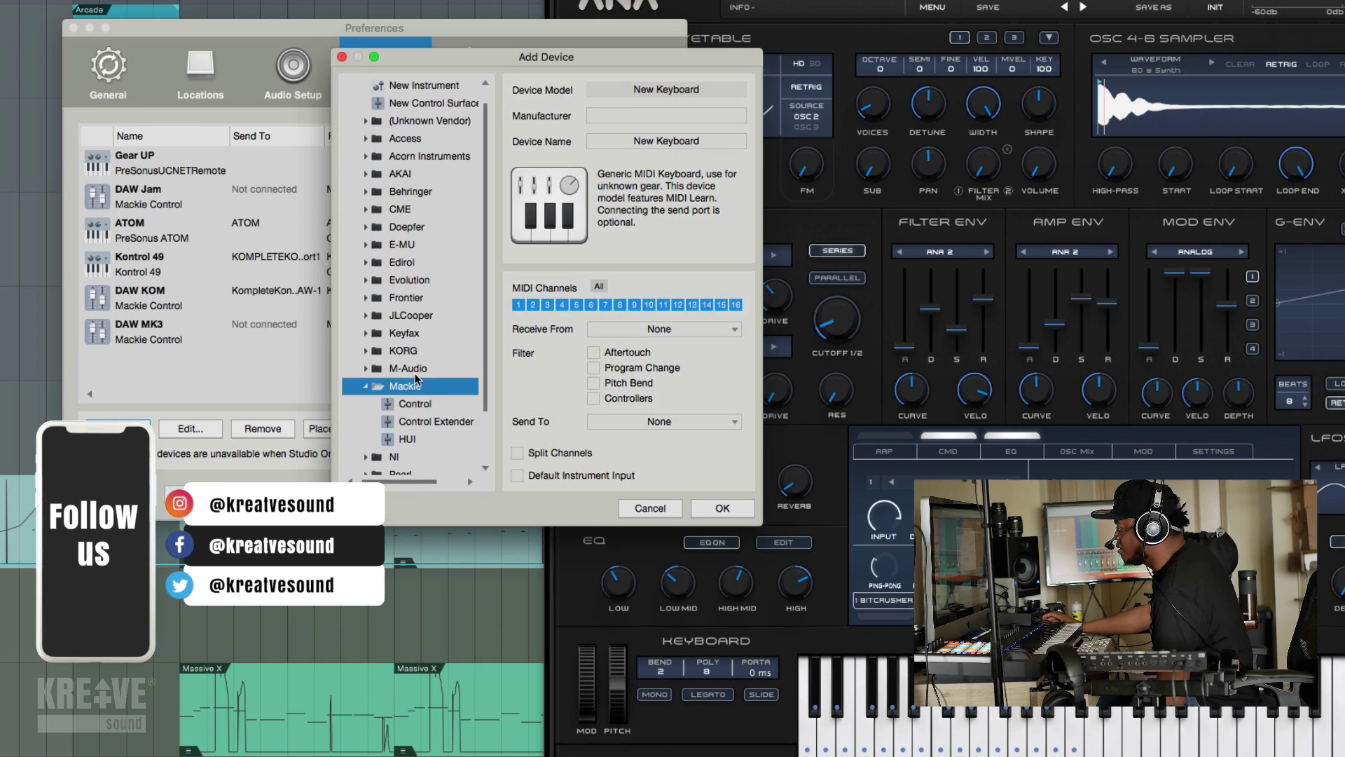
left_click(427, 408)
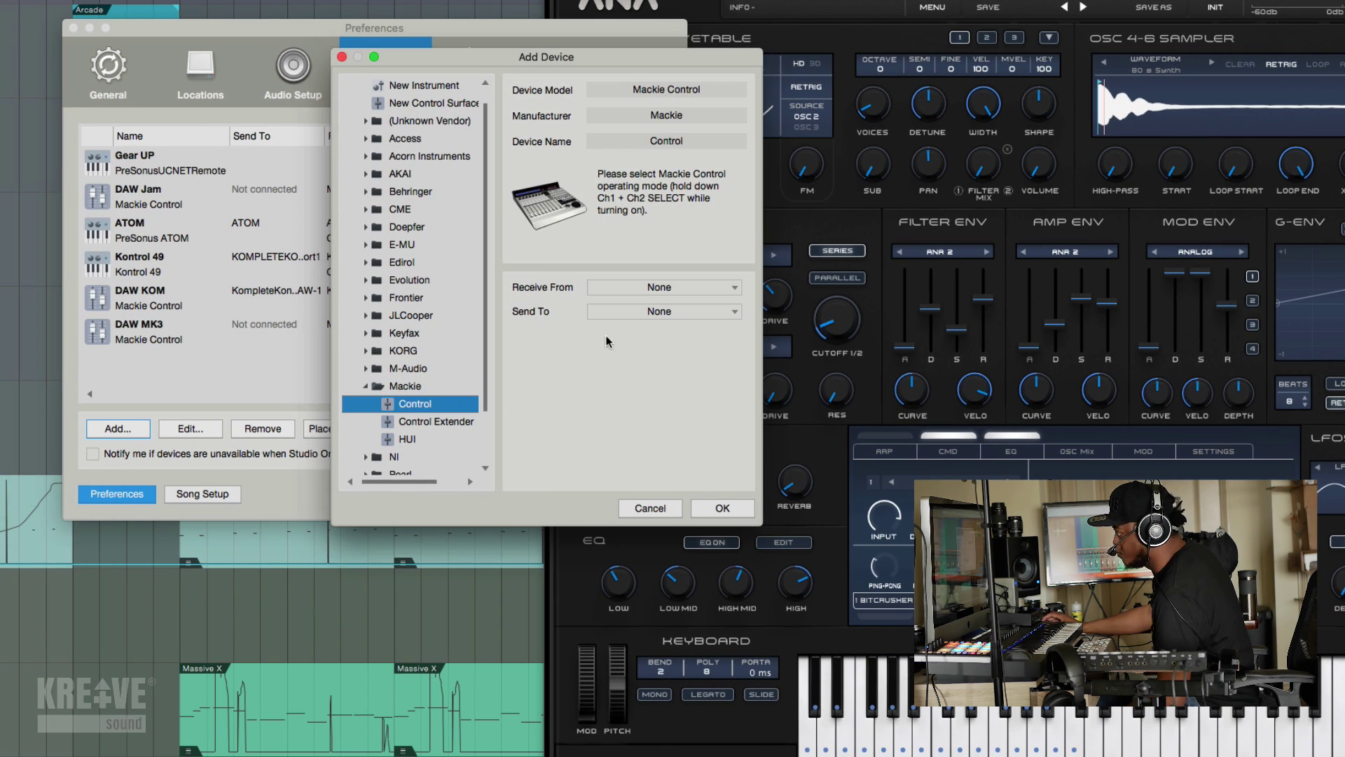
left_click(690, 293)
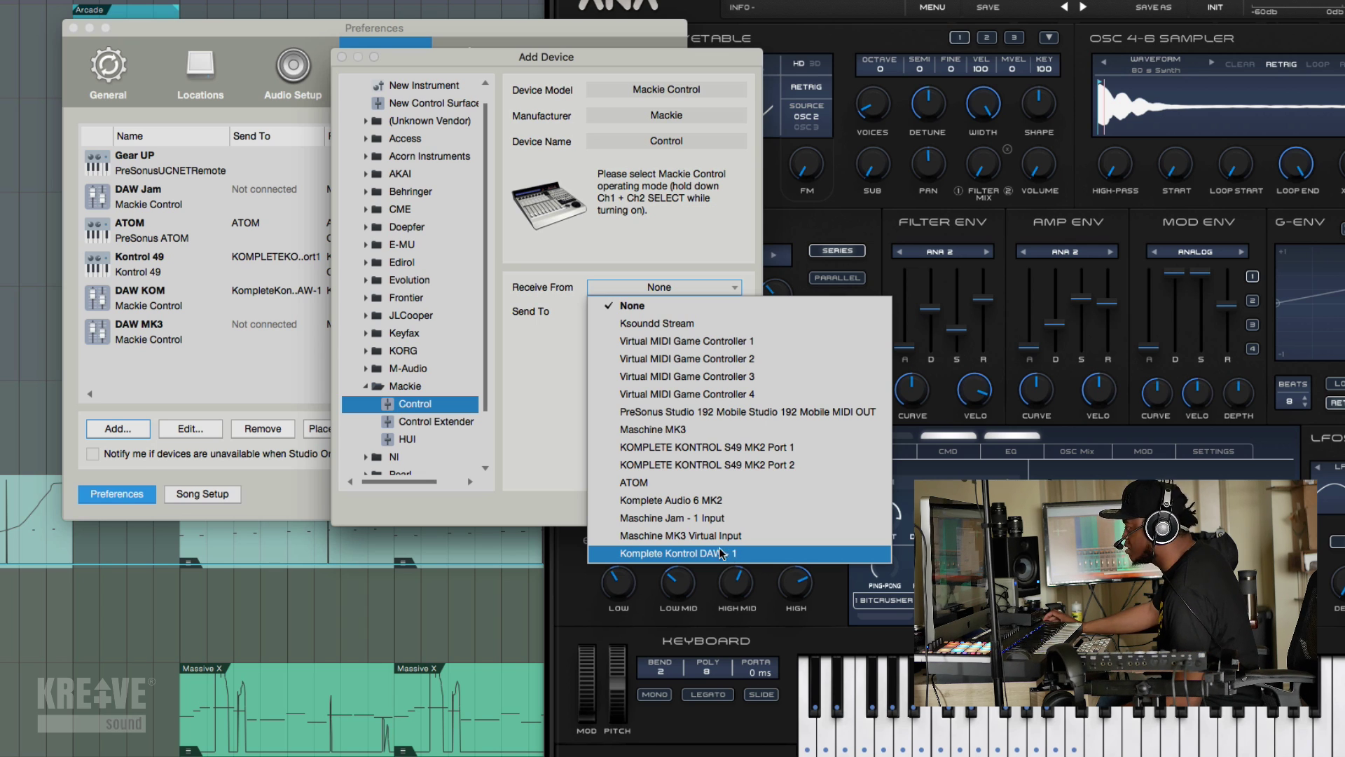
left_click(556, 420)
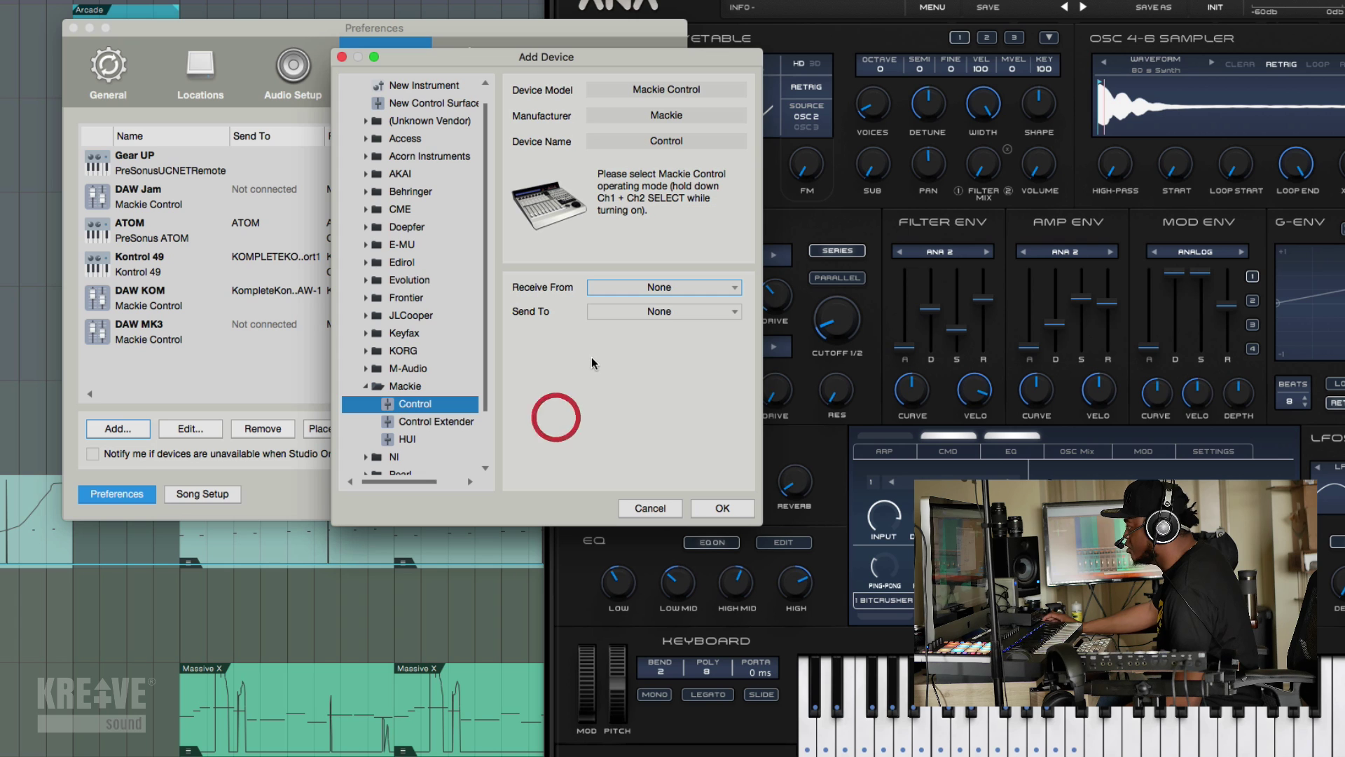
left_click(623, 312)
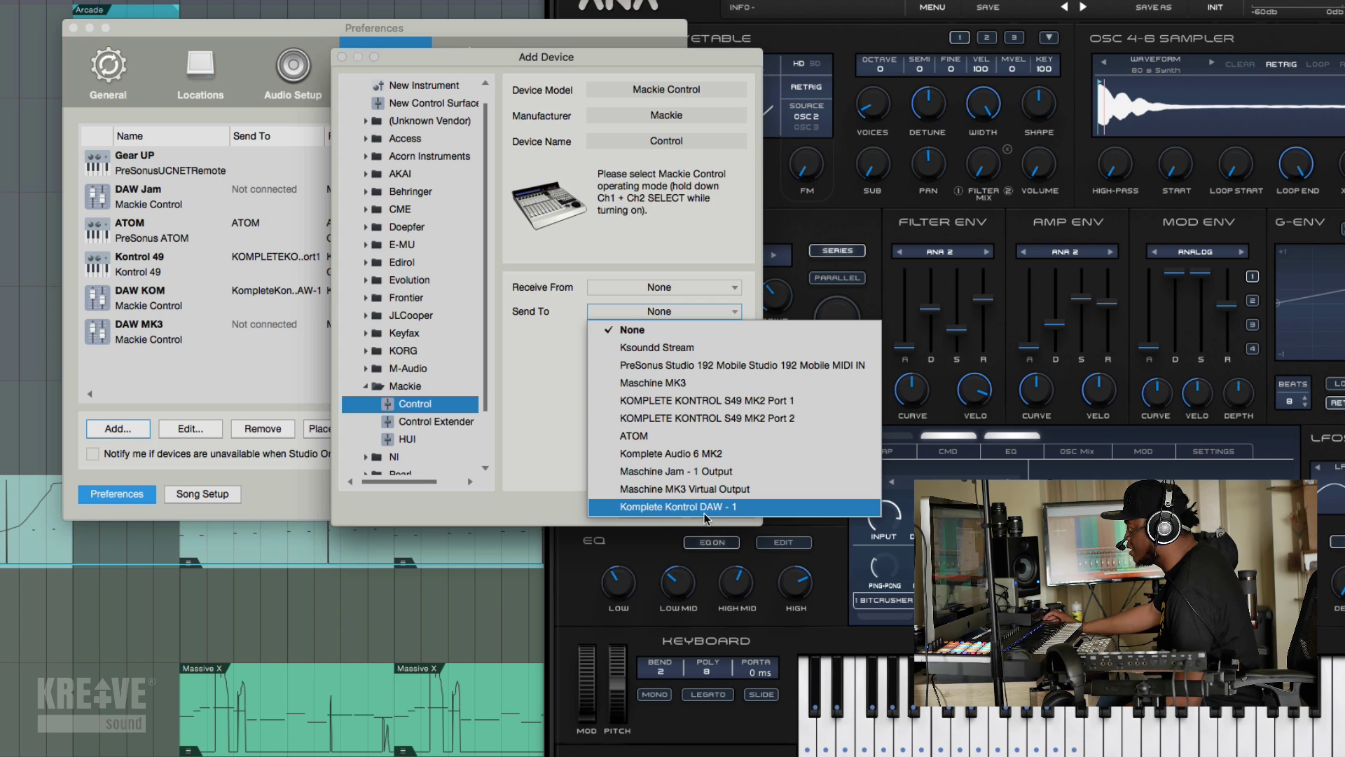
left_click(537, 373)
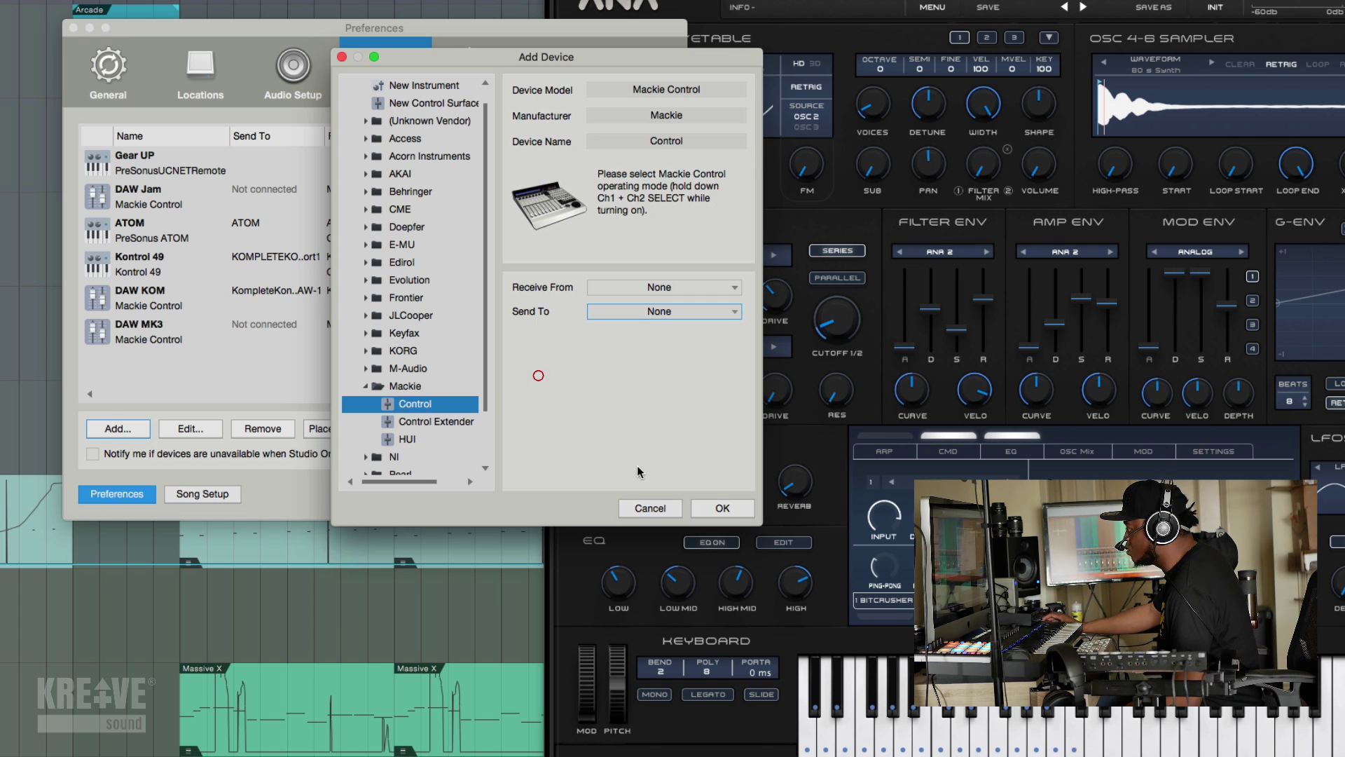
left_click(635, 510)
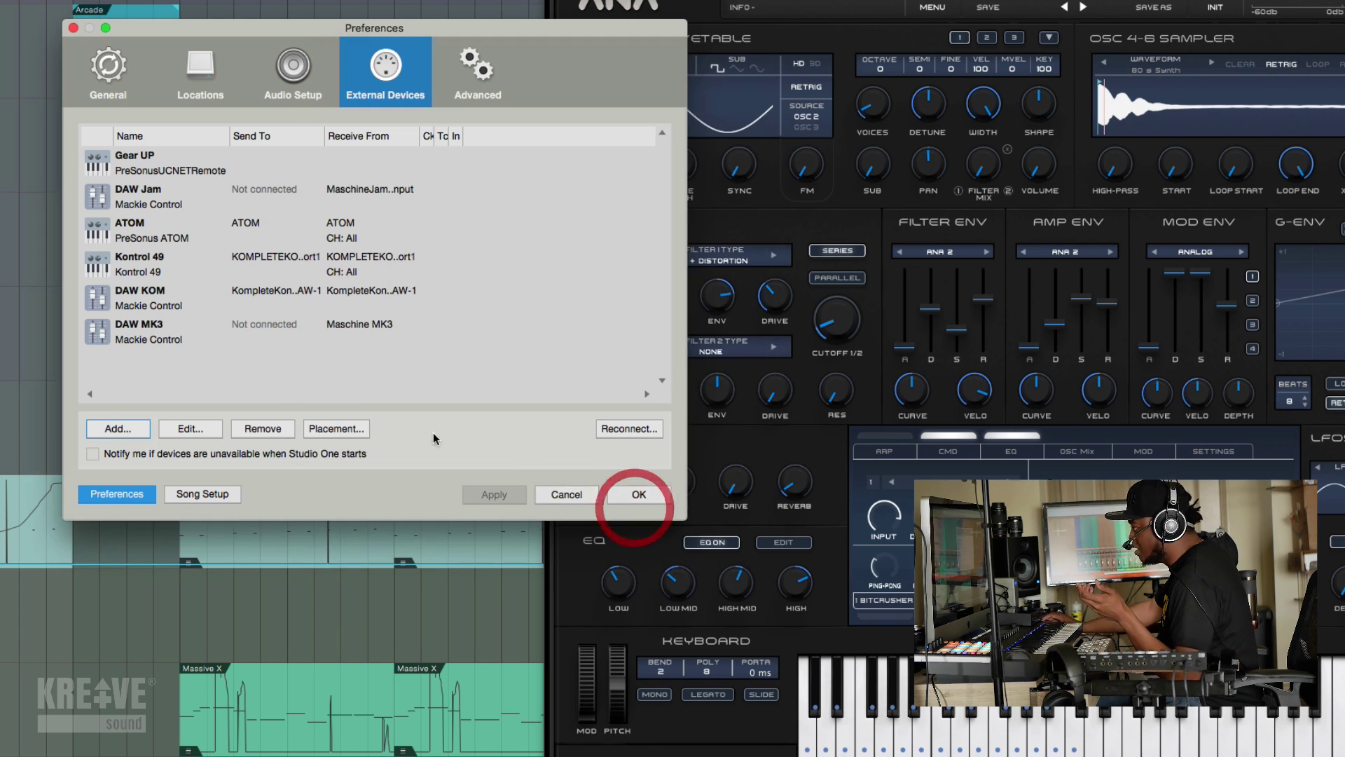
left_click(273, 326)
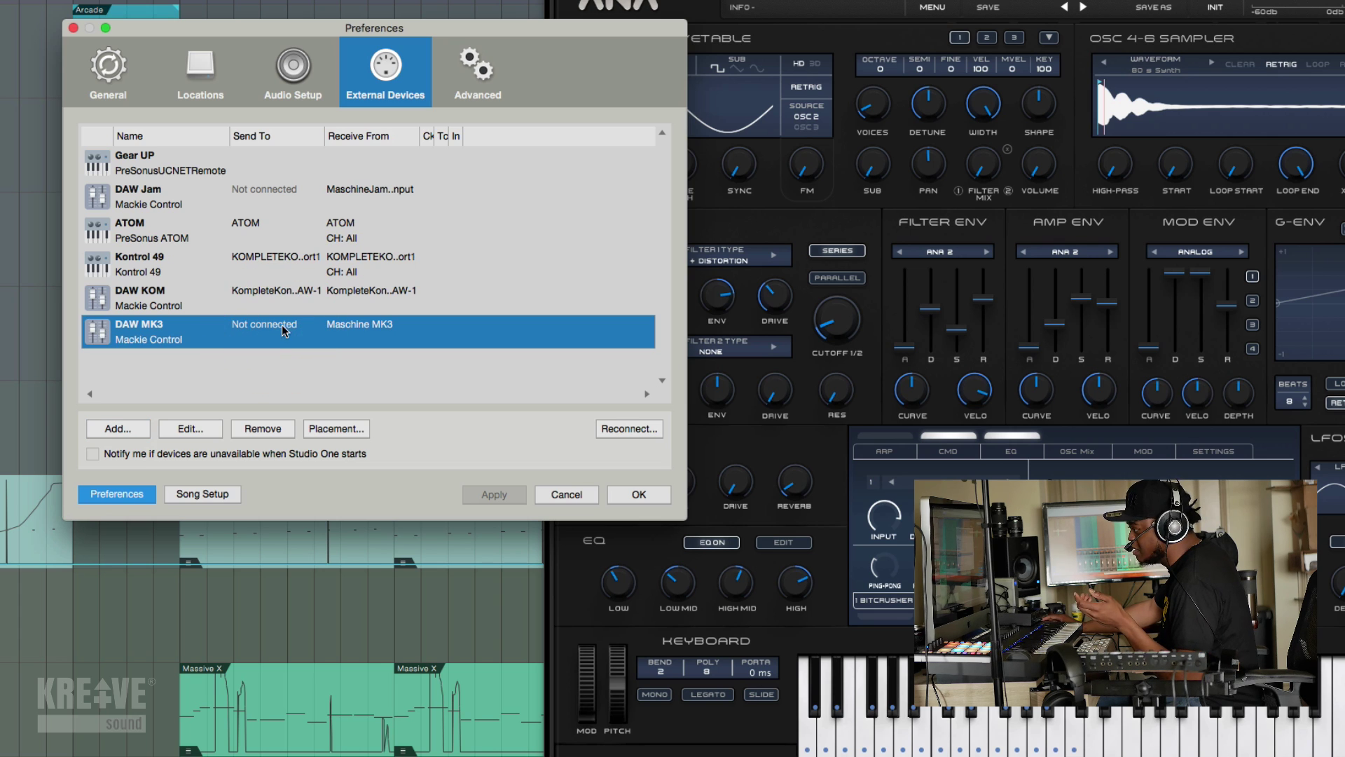
left_click(257, 192)
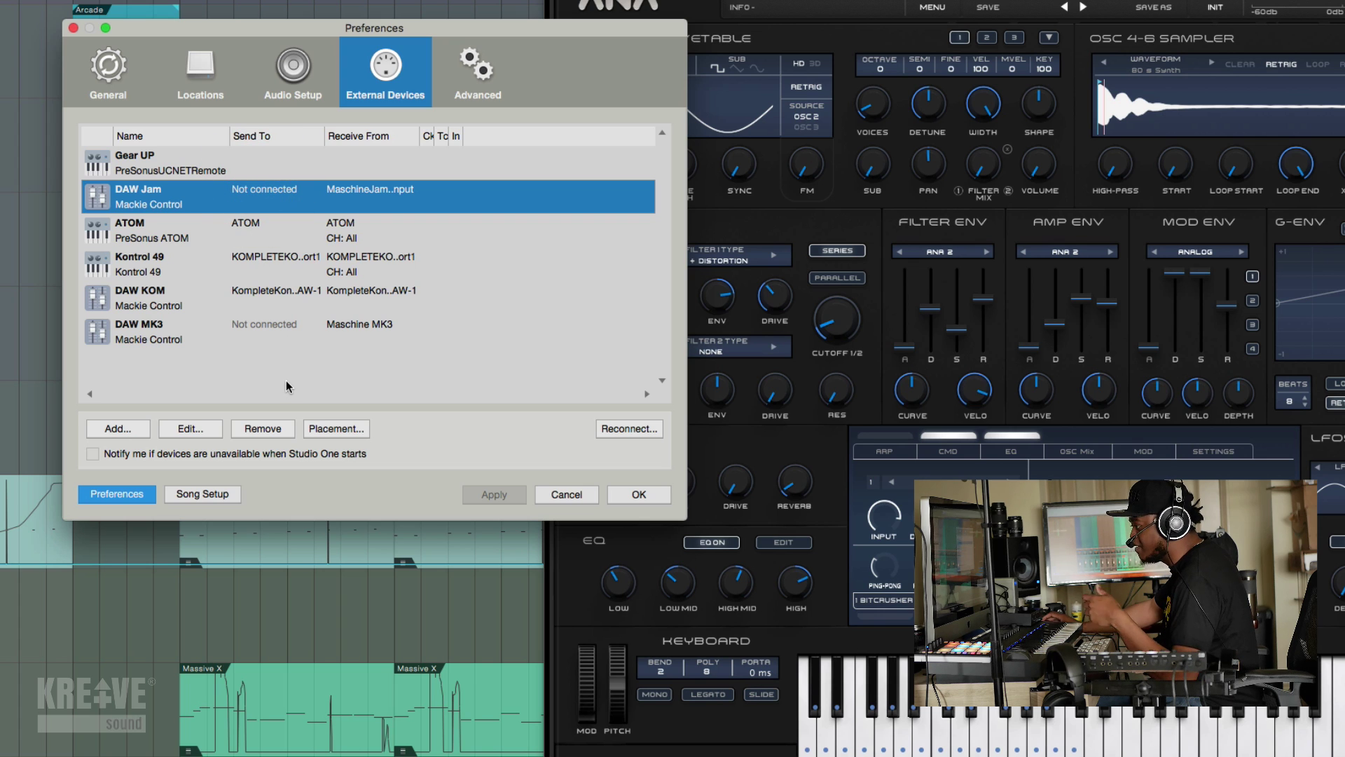
double_click(266, 330)
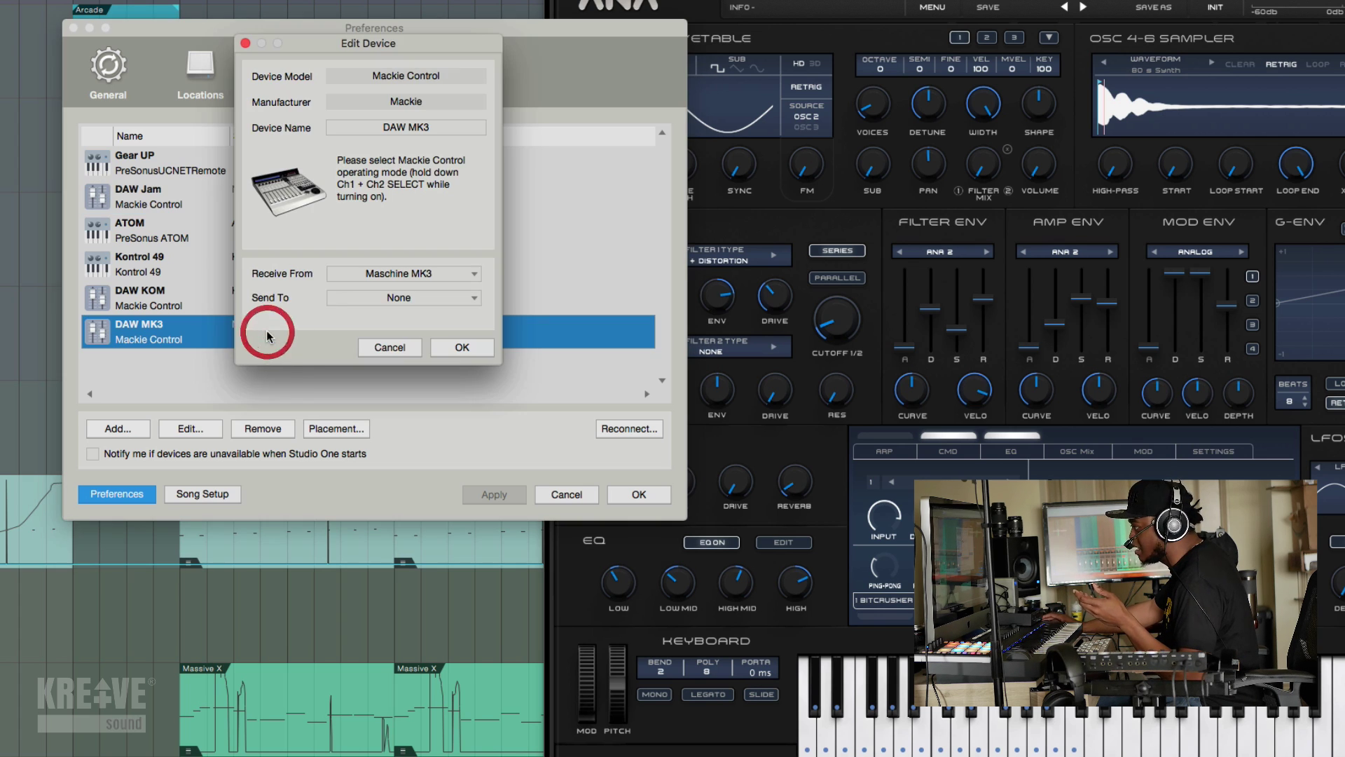
left_click(385, 346)
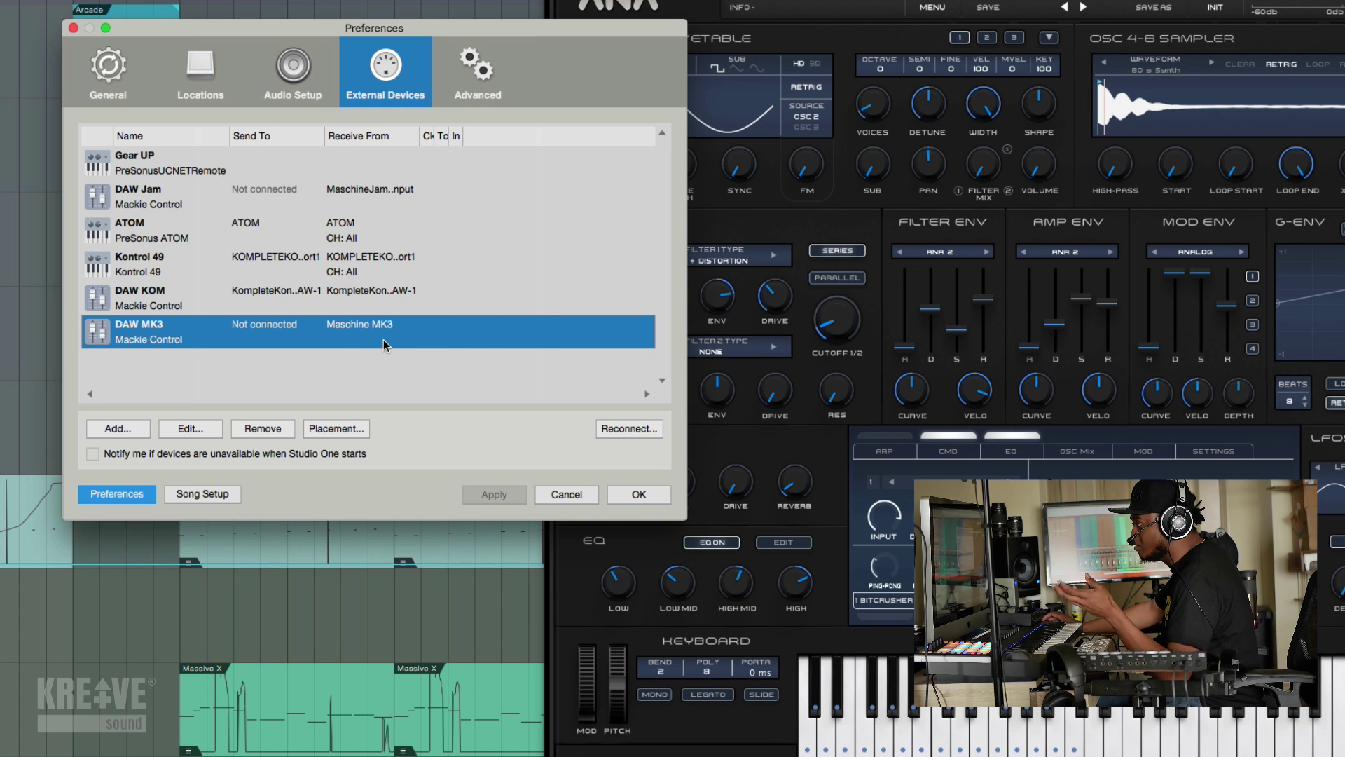
left_click(186, 298)
double_click(241, 303)
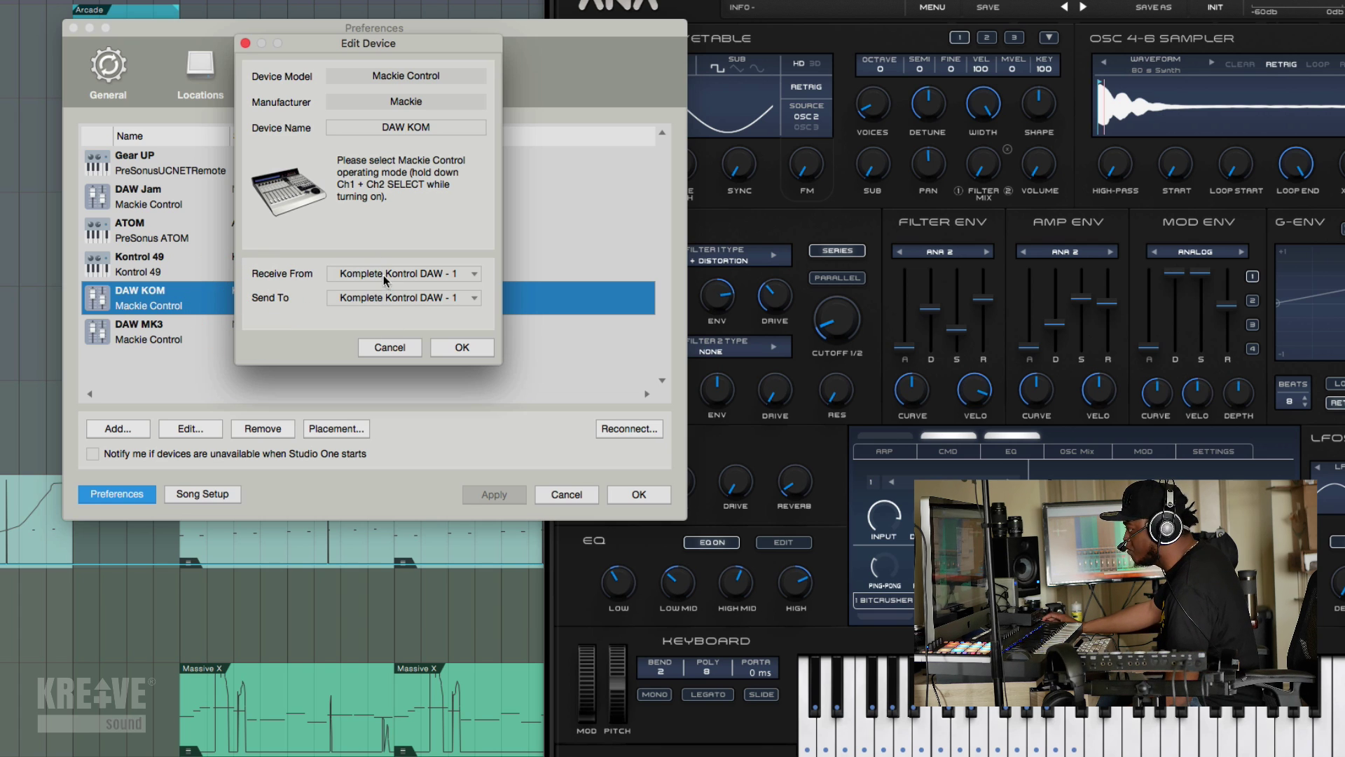
left_click(400, 348)
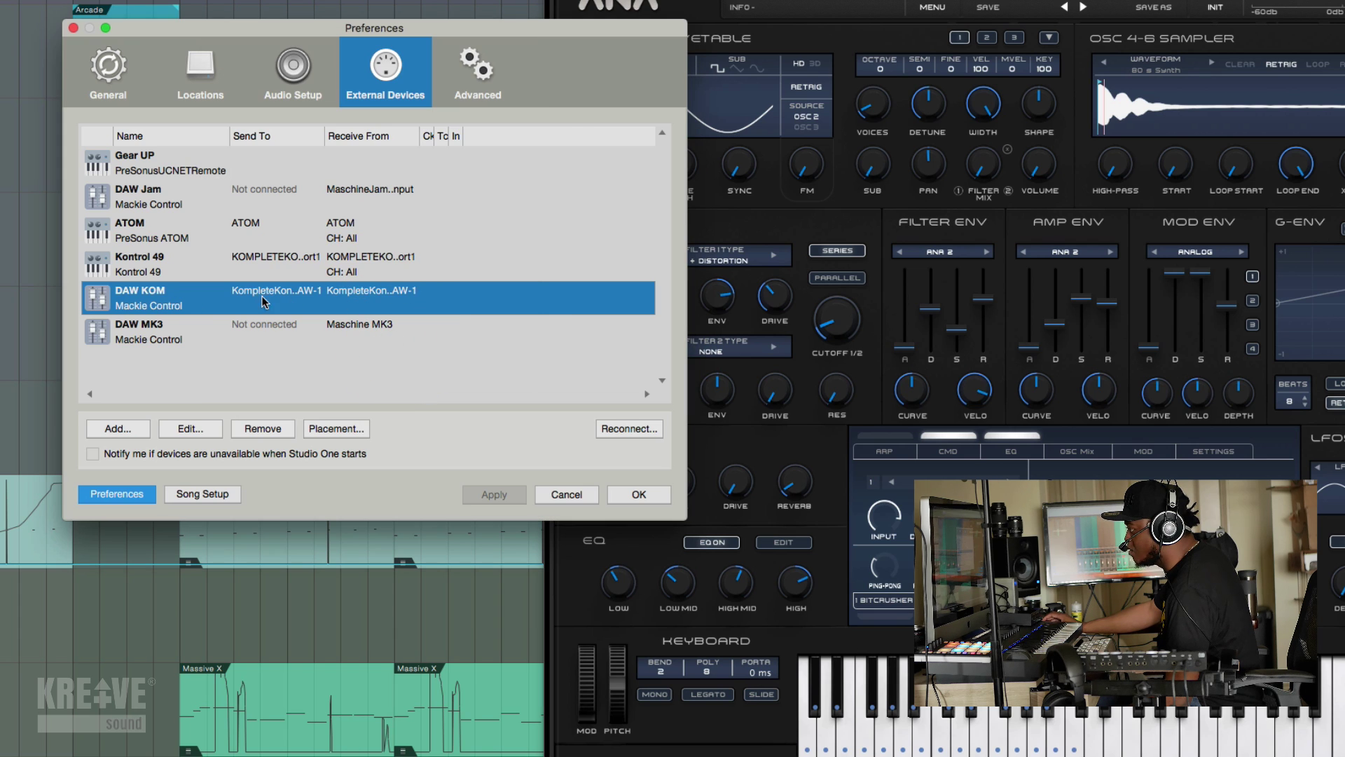
left_click(279, 259)
left_click(288, 305)
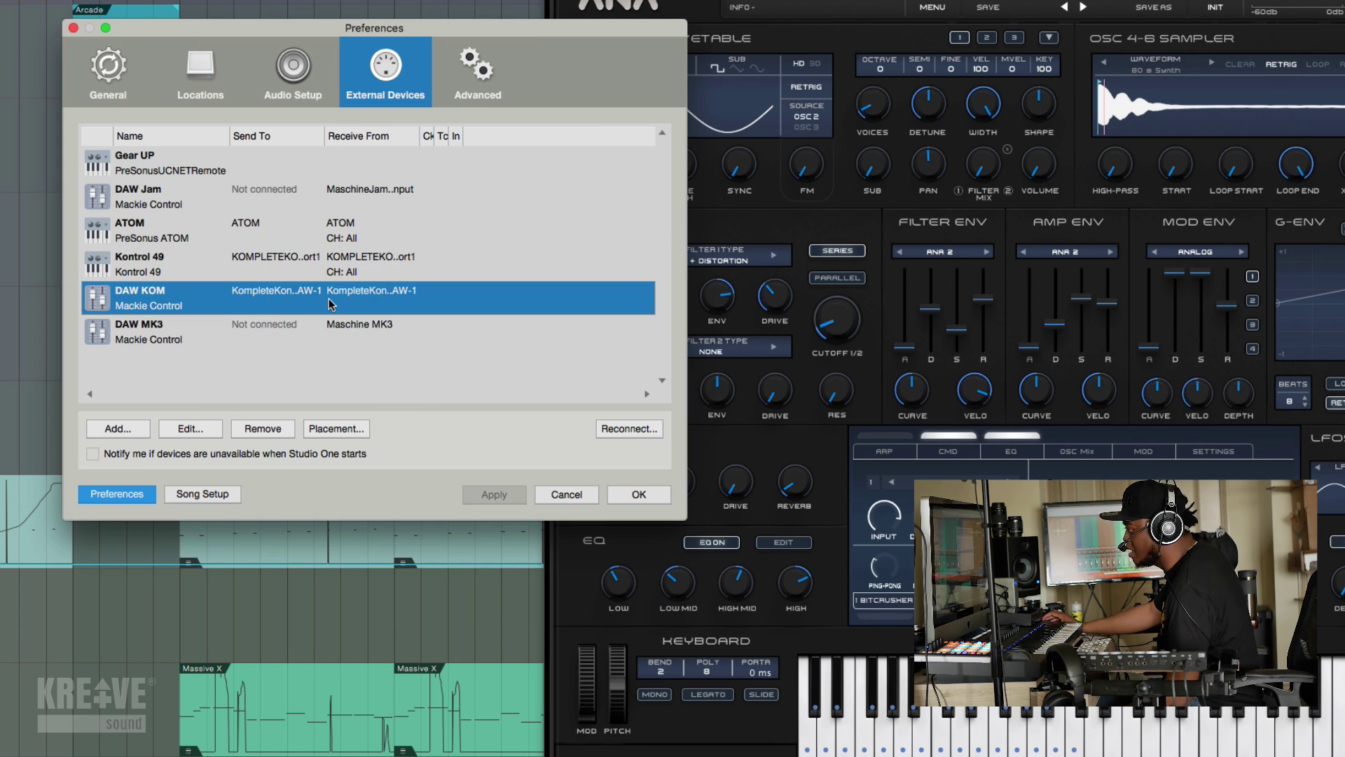